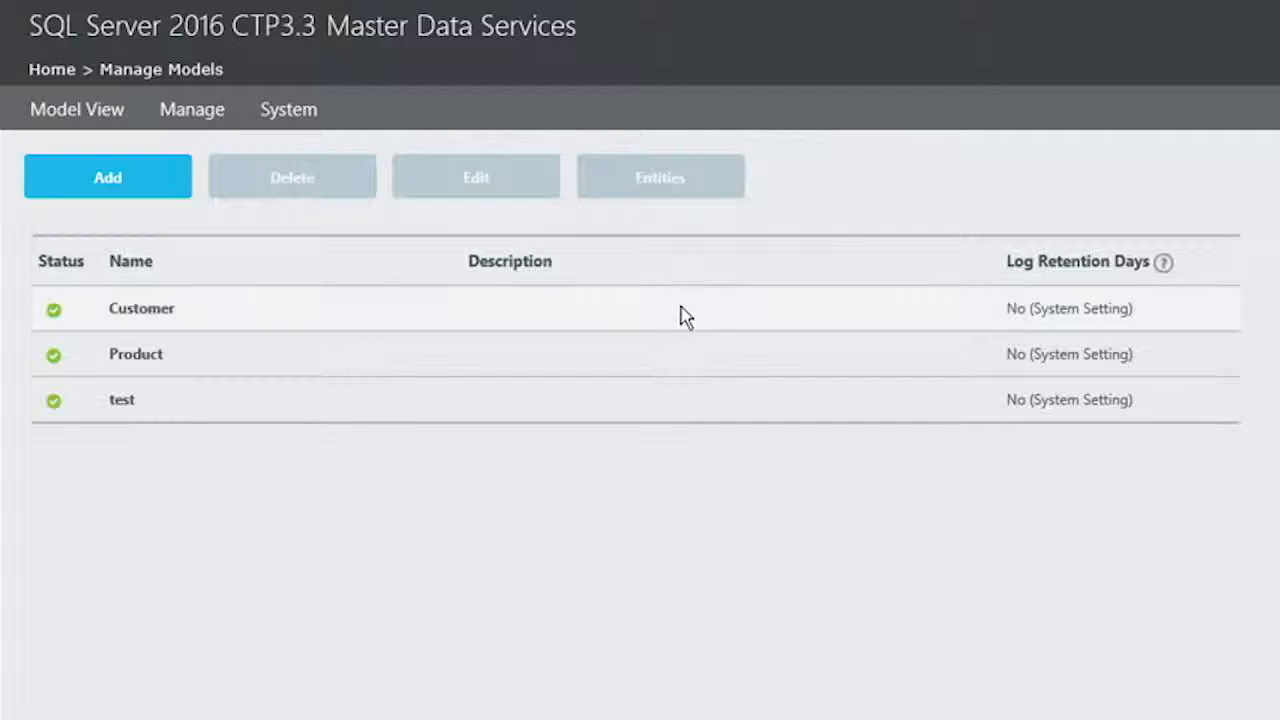
Review the entities of the Customer model, including Customer and Region, and display the Product model's entities for comparison
{"action": "left_click", "coordinate": [697, 180]}
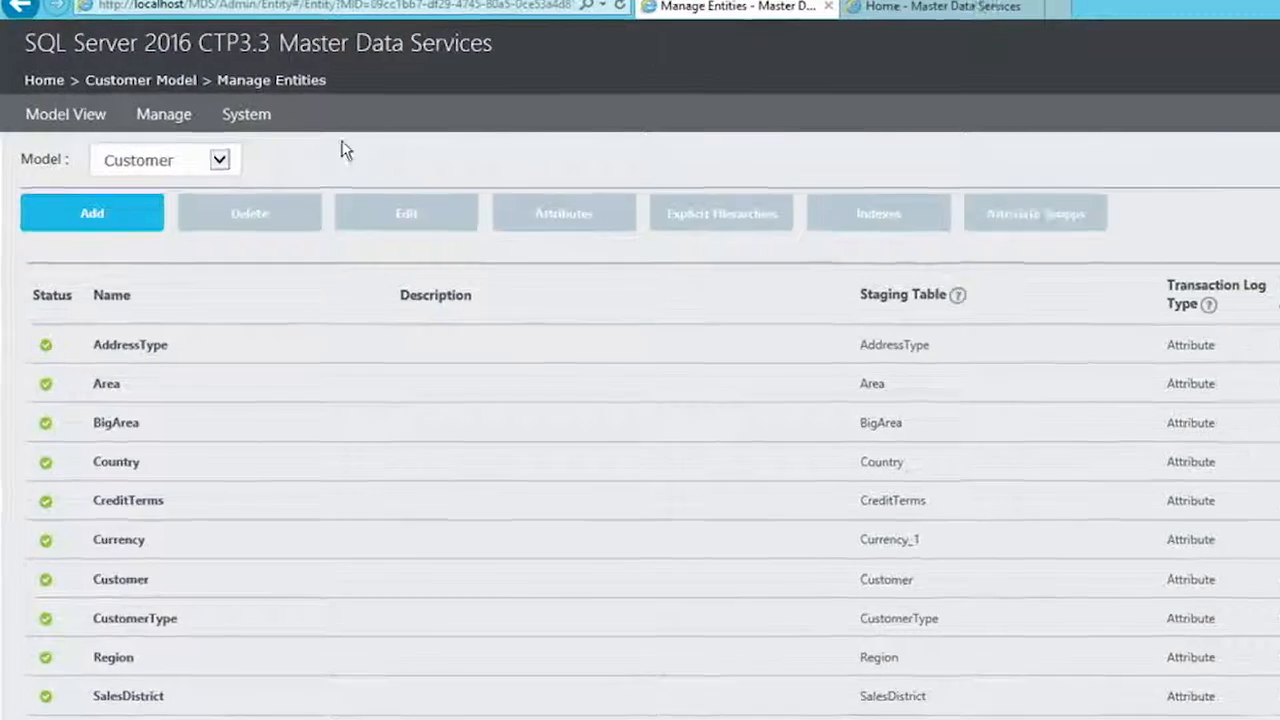
{"action": "left_click", "coordinate": [258, 170]}
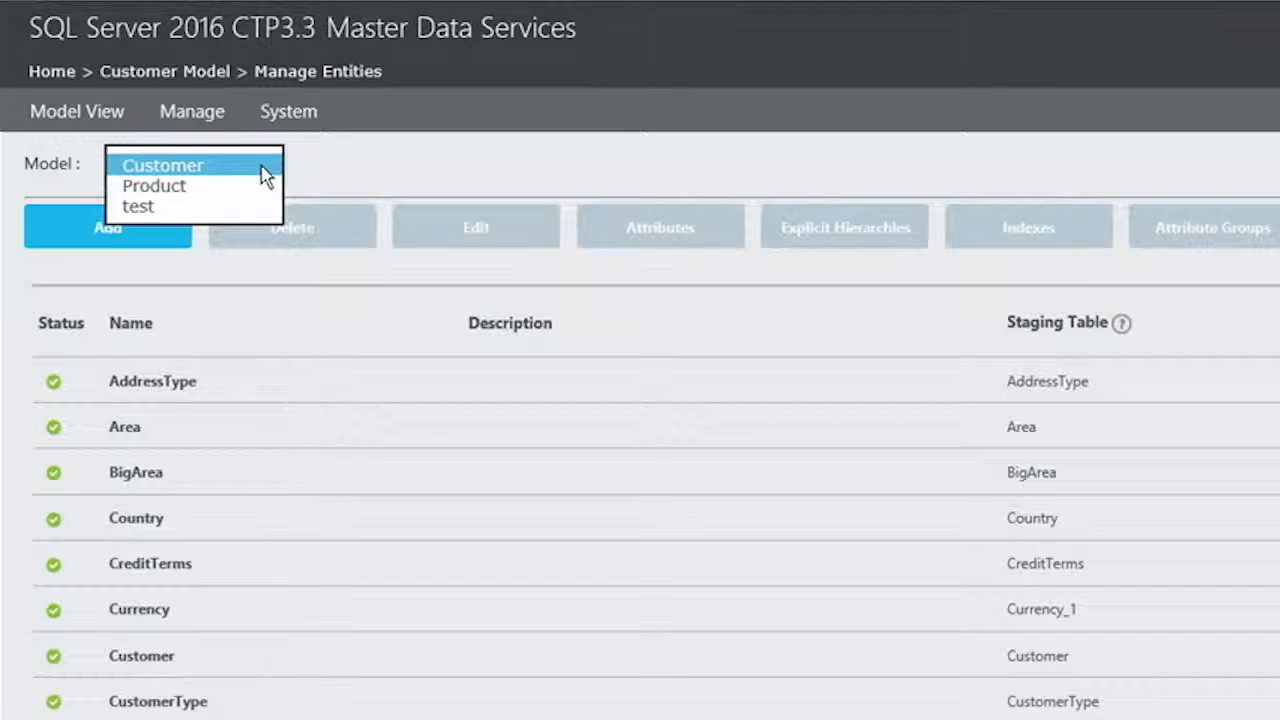
{"action": "left_click", "coordinate": [264, 172]}
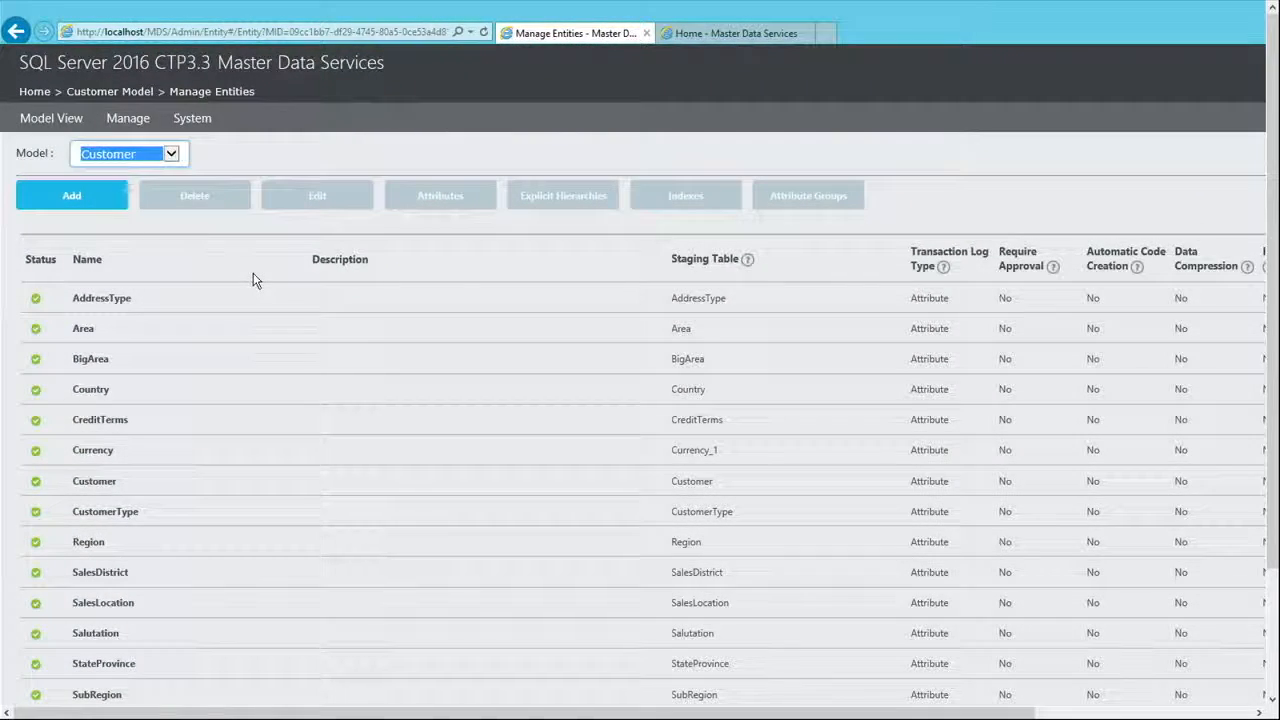
{"action": "left_click", "coordinate": [224, 487]}
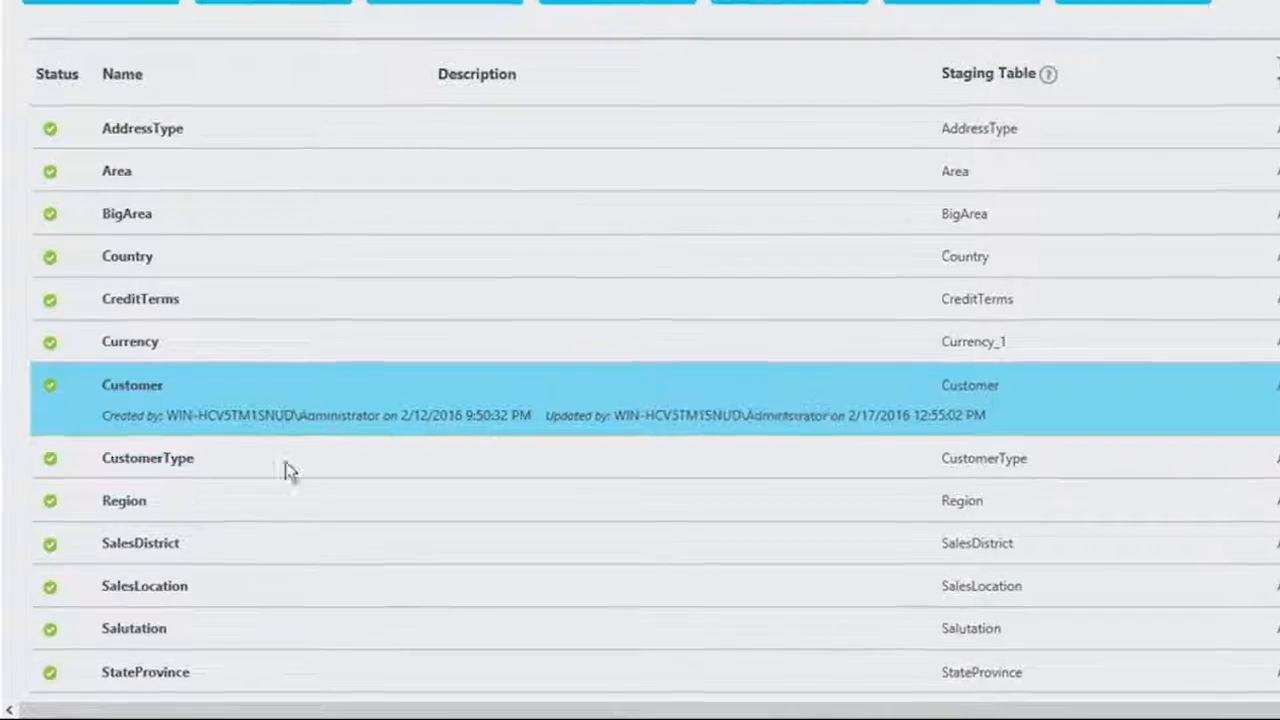
{"action": "left_click", "coordinate": [265, 530]}
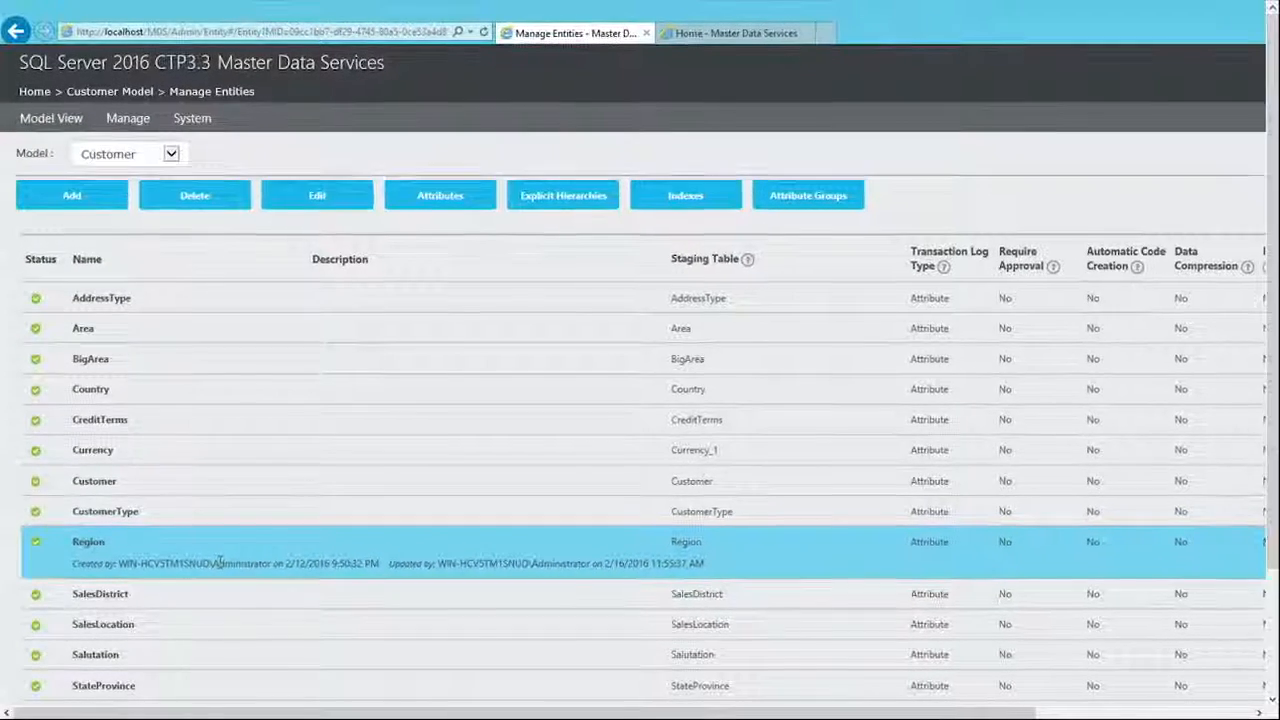
{"action": "left_click", "coordinate": [186, 114]}
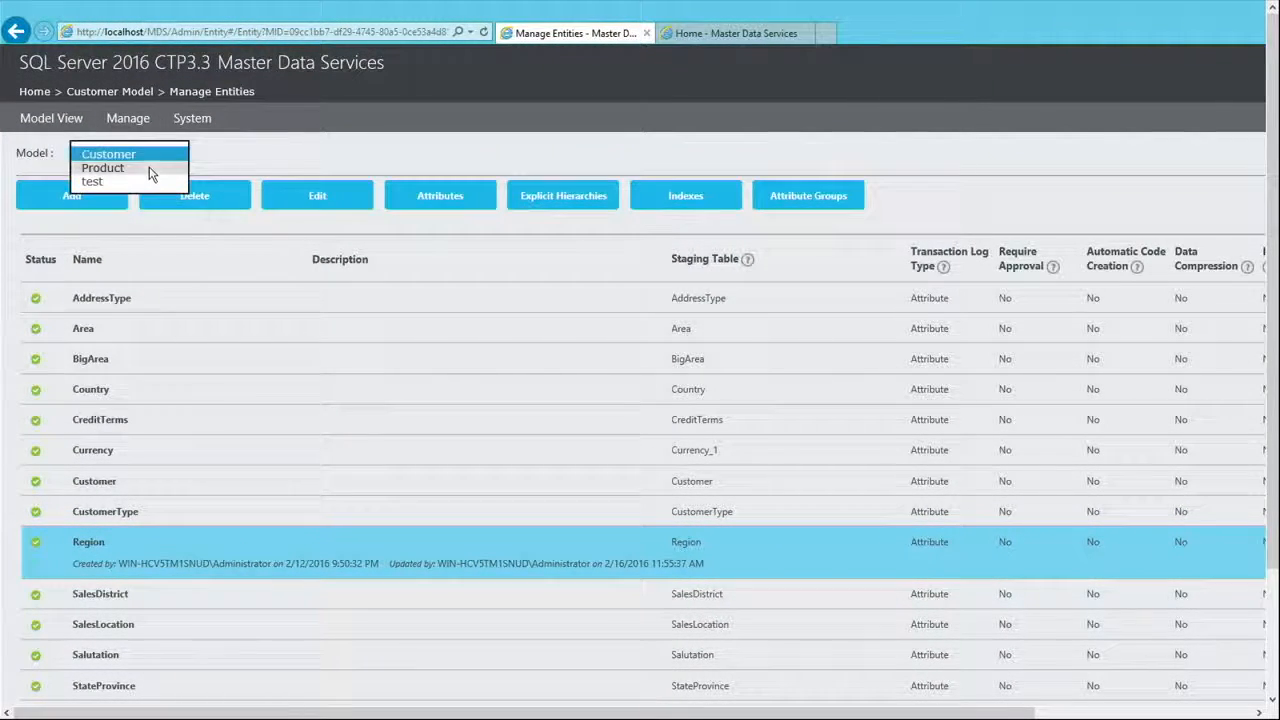
{"action": "left_click", "coordinate": [149, 166]}
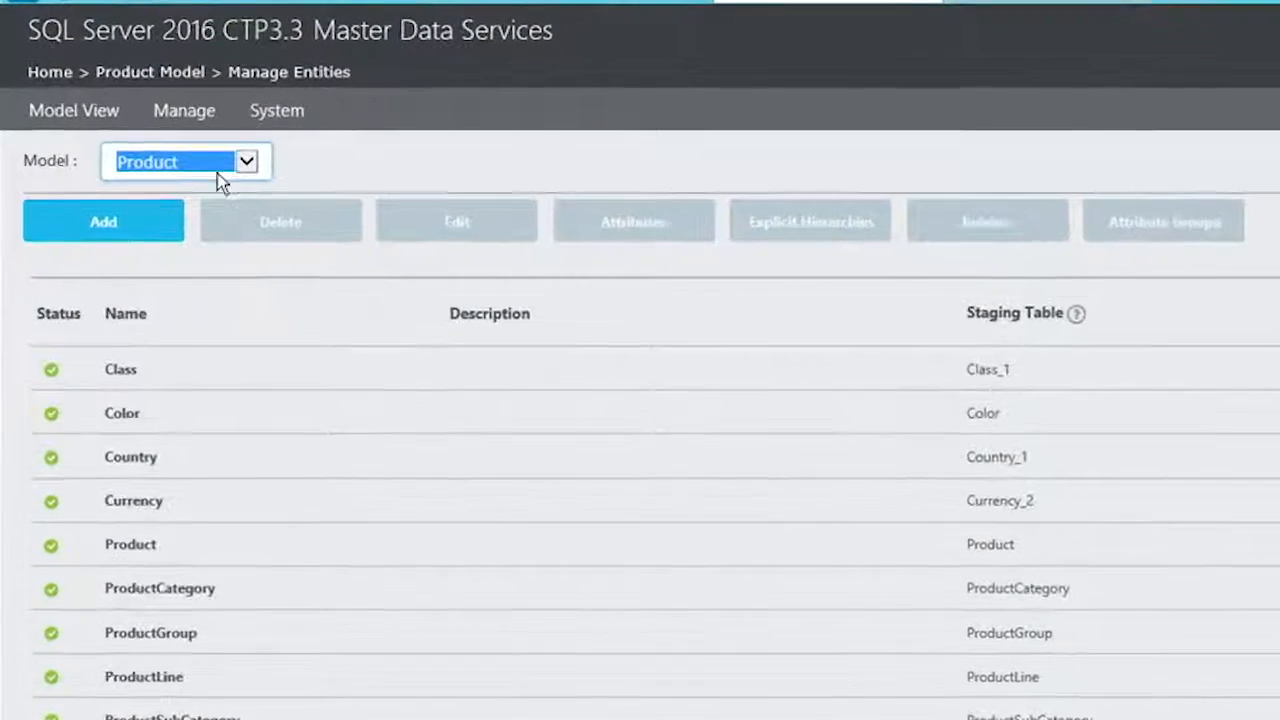
Add a new entity sync with source model Customer, version VERSION_1 and entity Region
{"action": "left_click", "coordinate": [201, 125]}
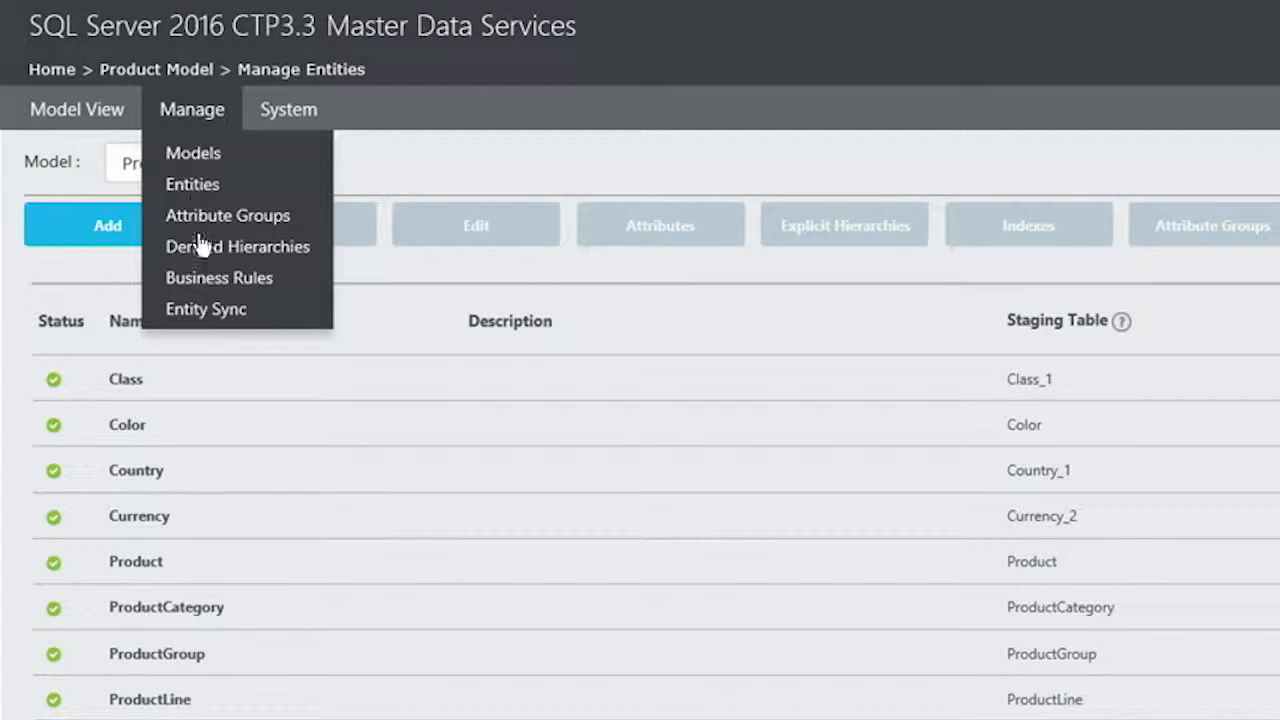
{"action": "left_click", "coordinate": [203, 318]}
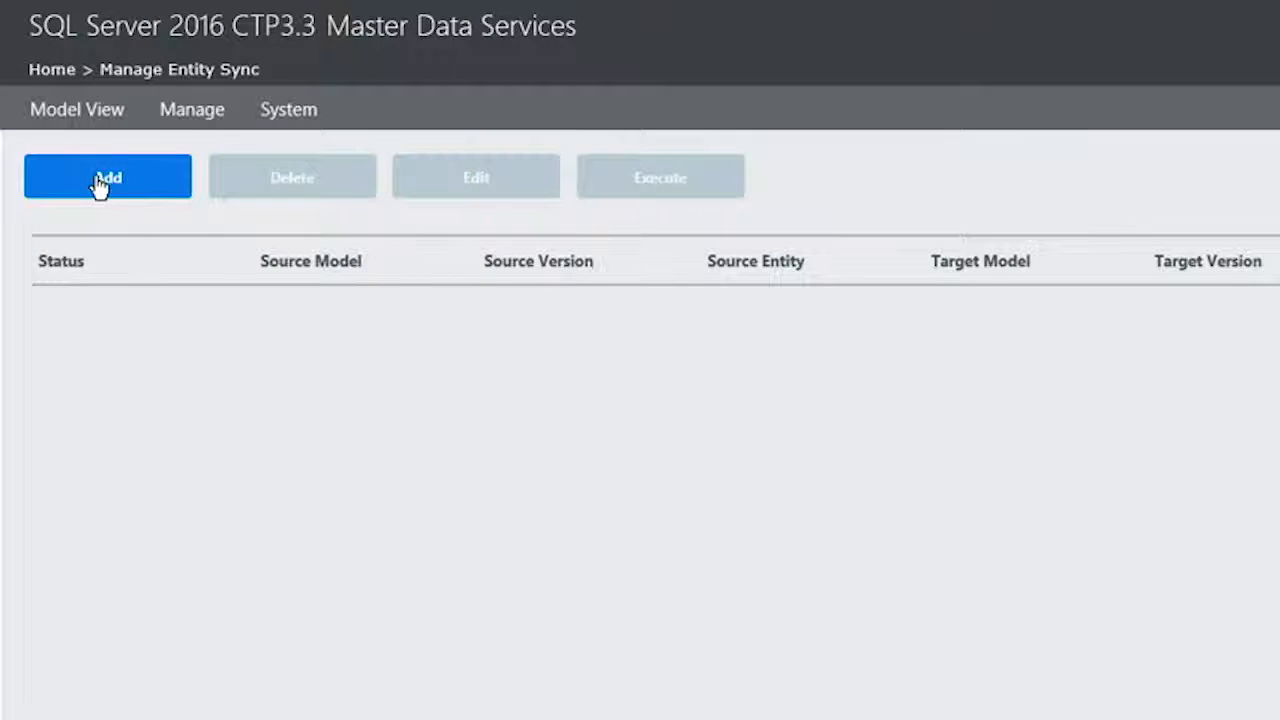
{"action": "left_click", "coordinate": [100, 186]}
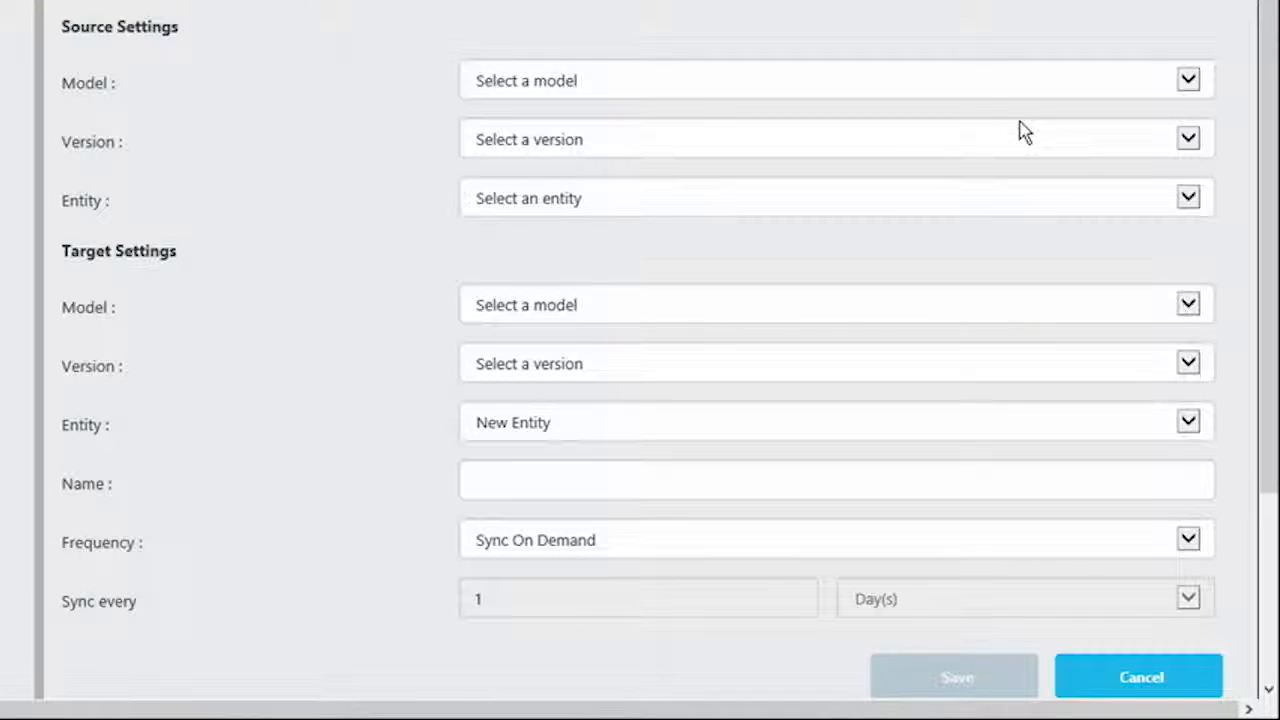
{"action": "left_click", "coordinate": [1068, 93]}
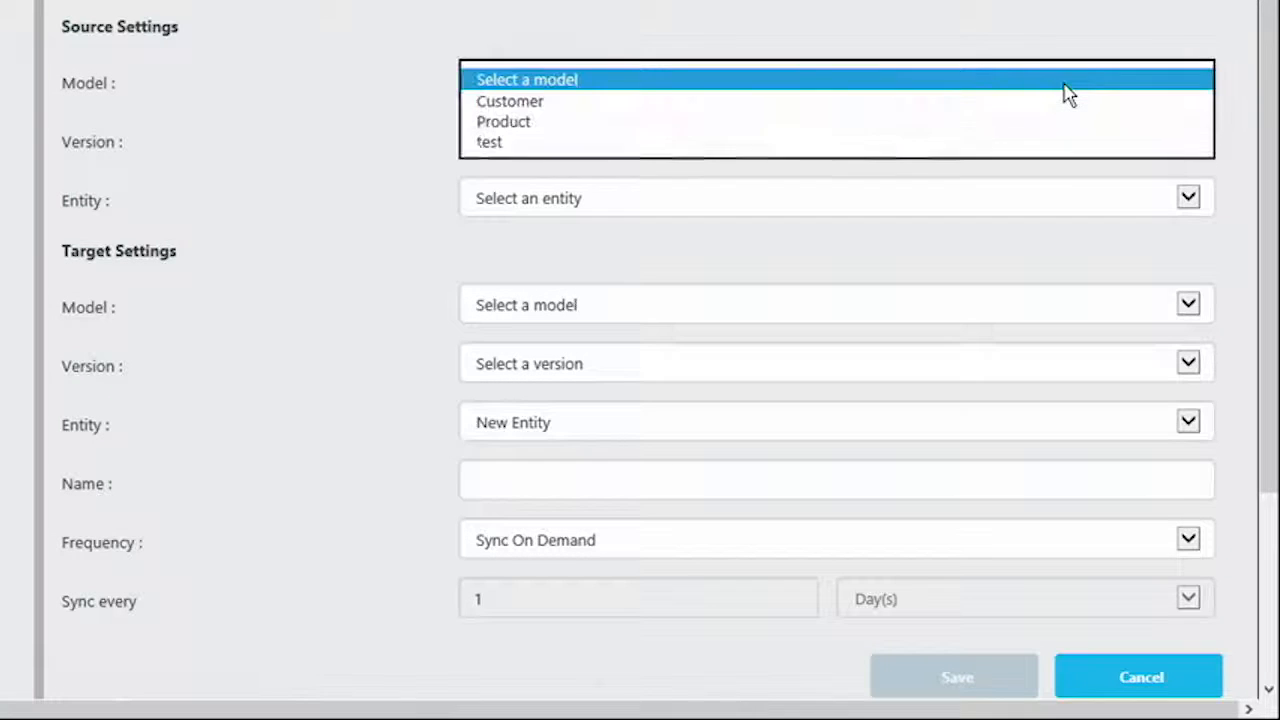
{"action": "left_click", "coordinate": [1020, 108]}
{"action": "left_click", "coordinate": [866, 156]}
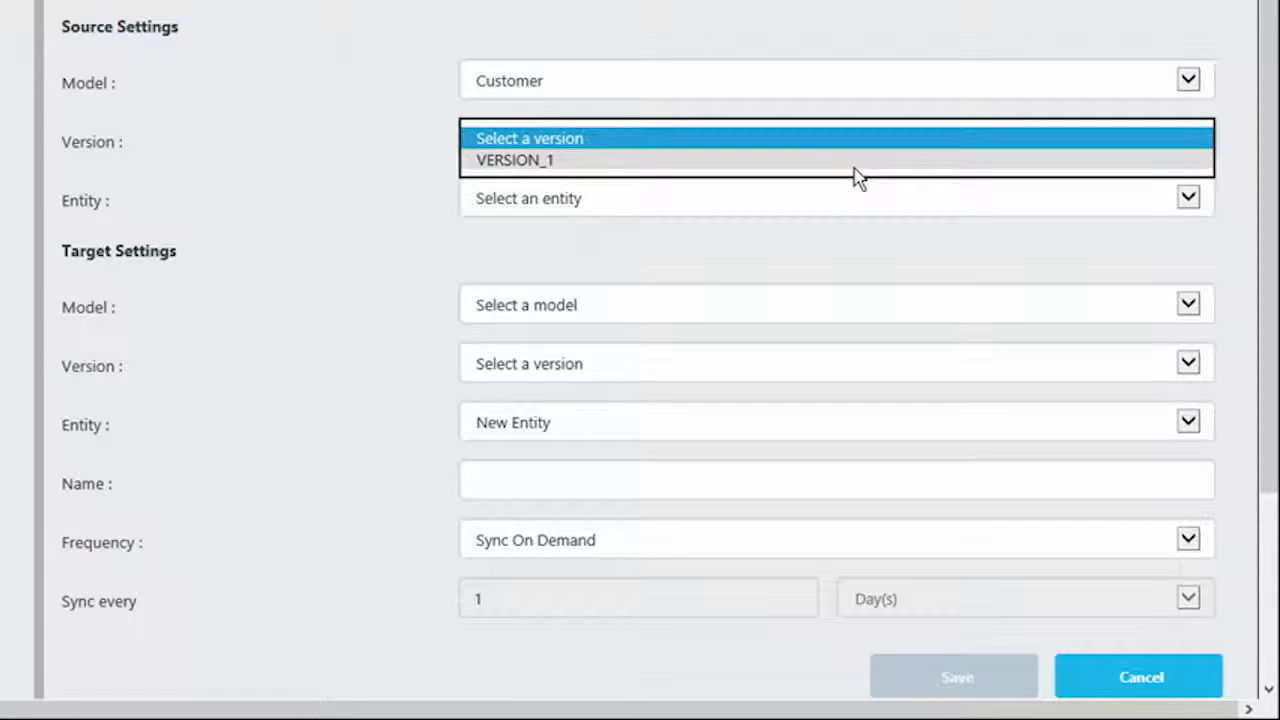
{"action": "left_click", "coordinate": [853, 168]}
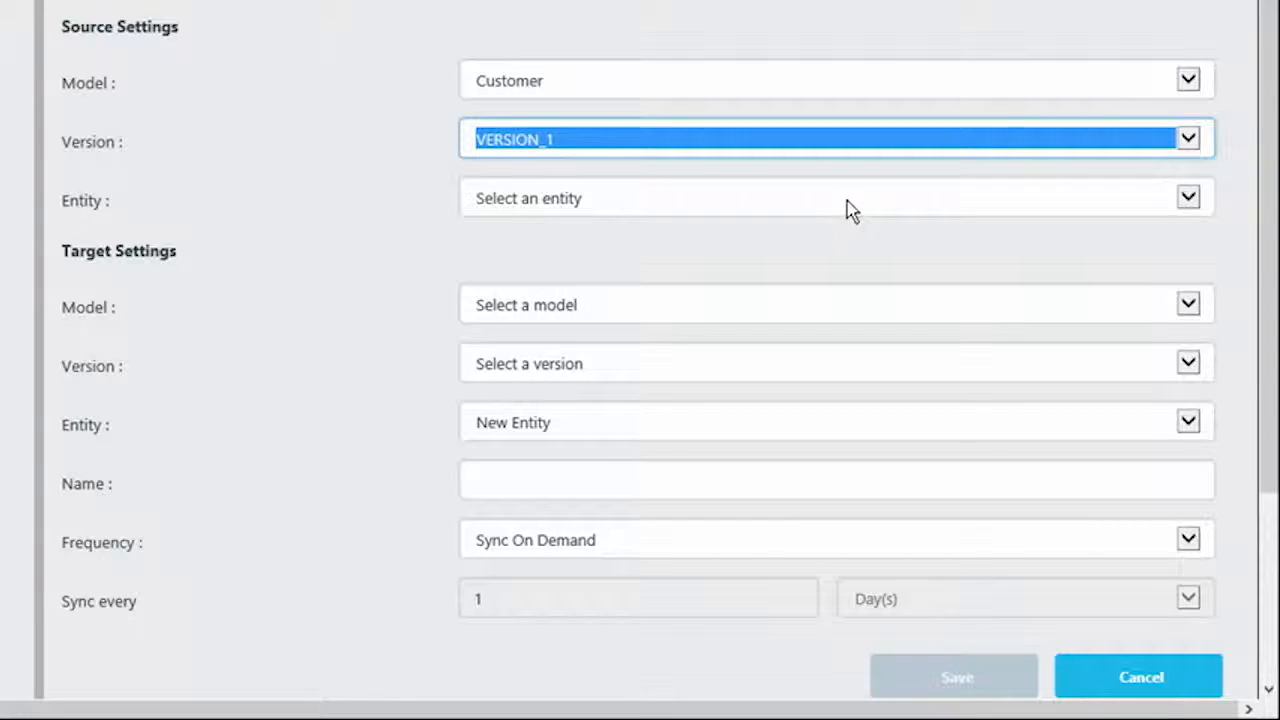
{"action": "left_click", "coordinate": [848, 210]}
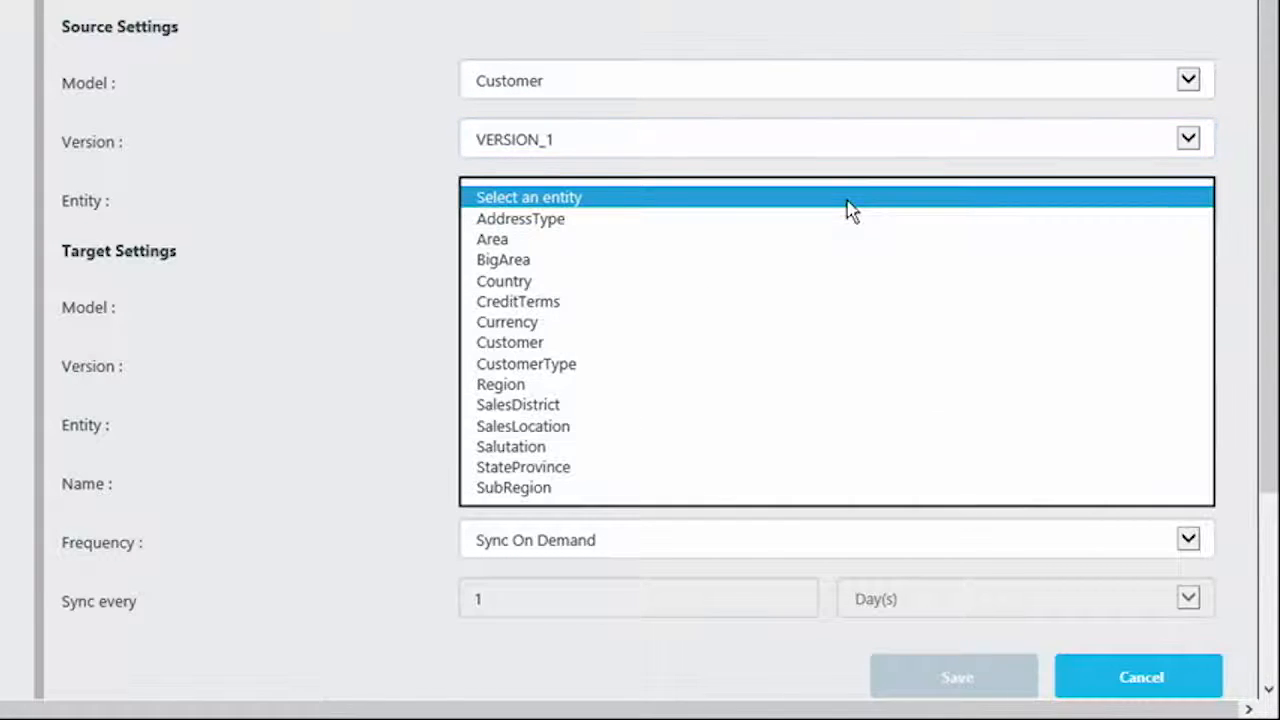
{"action": "left_click", "coordinate": [757, 390]}
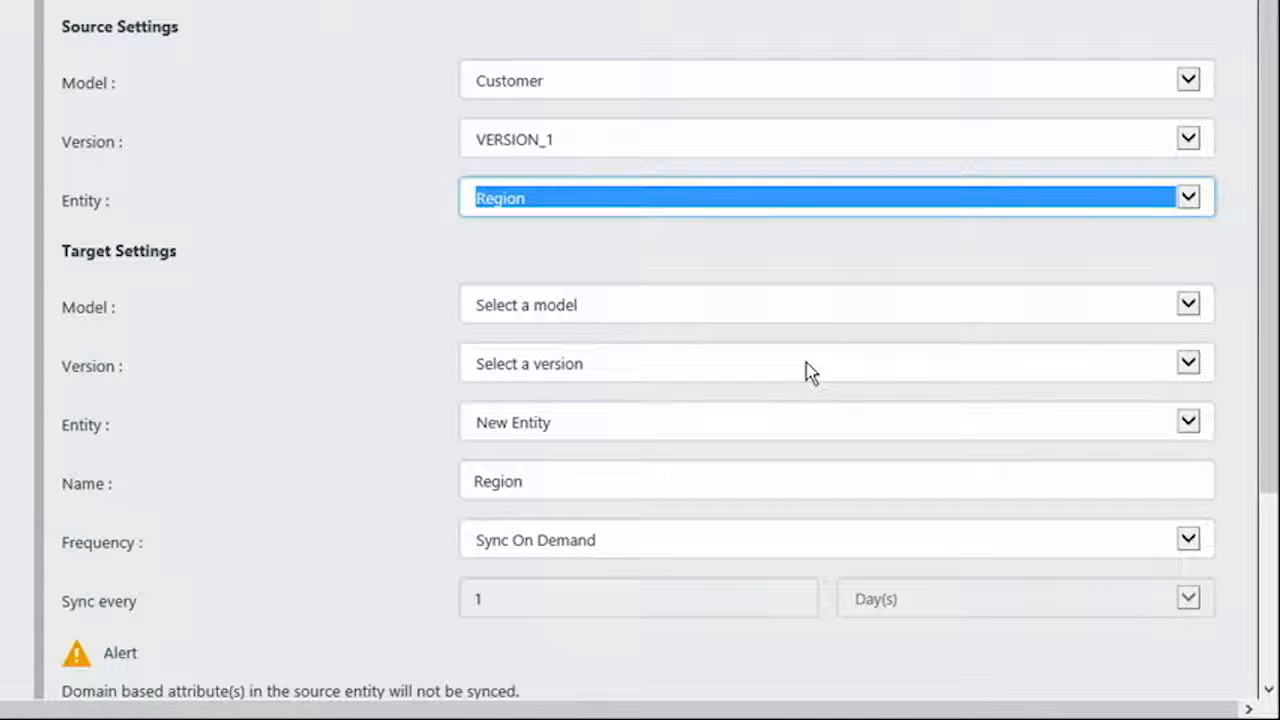
Set the sync target to model Product, version VERSION_1, as a new entity named Region
{"action": "left_click", "coordinate": [849, 314]}
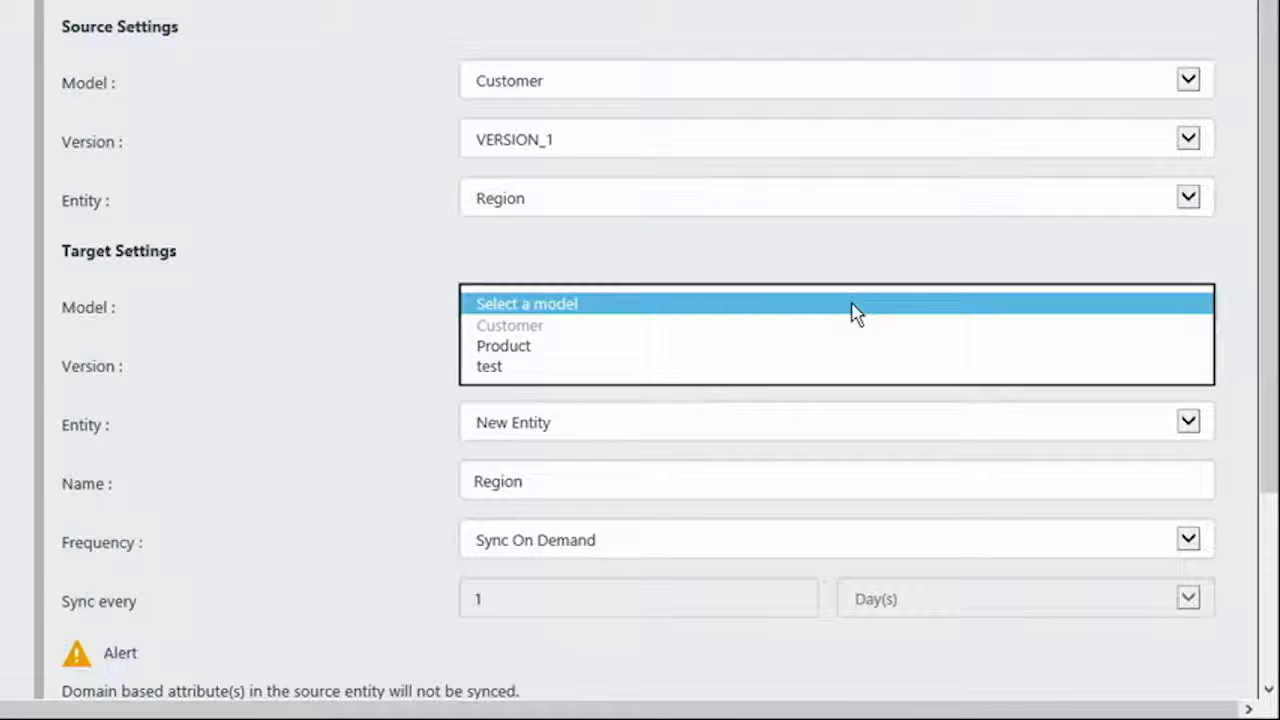
{"action": "left_click", "coordinate": [686, 347]}
{"action": "left_click", "coordinate": [603, 368]}
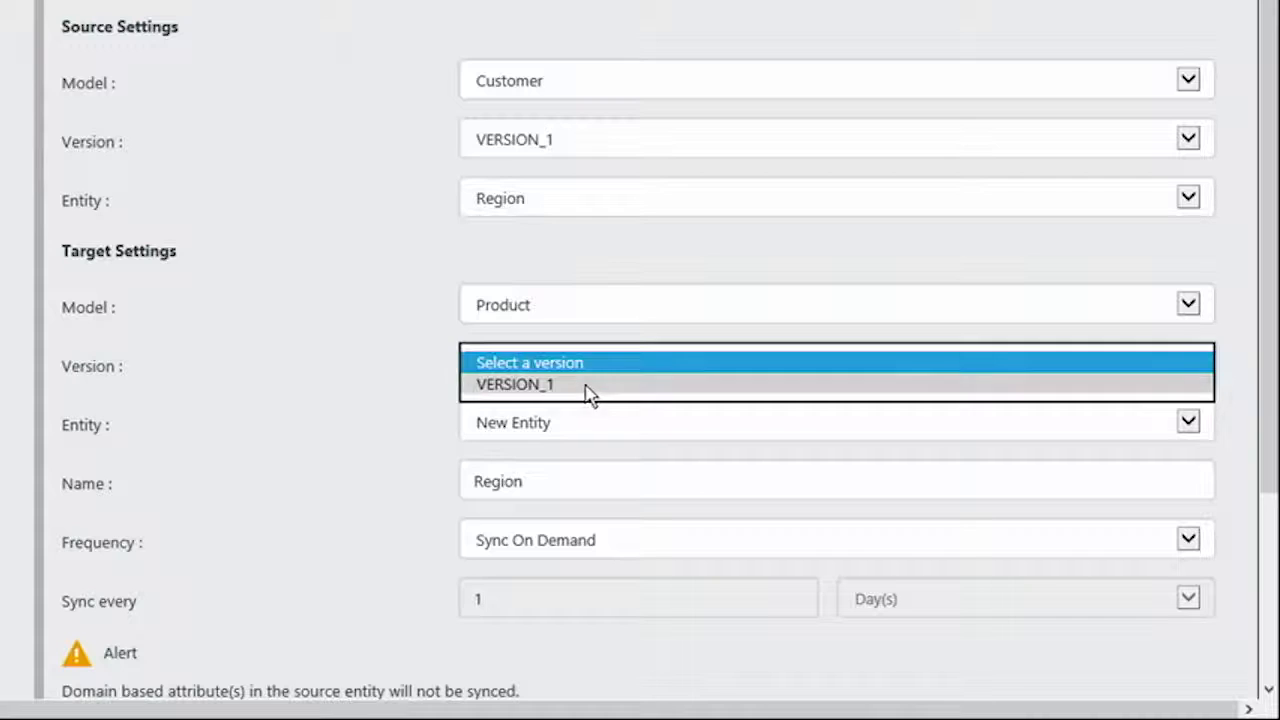
{"action": "left_click", "coordinate": [586, 386]}
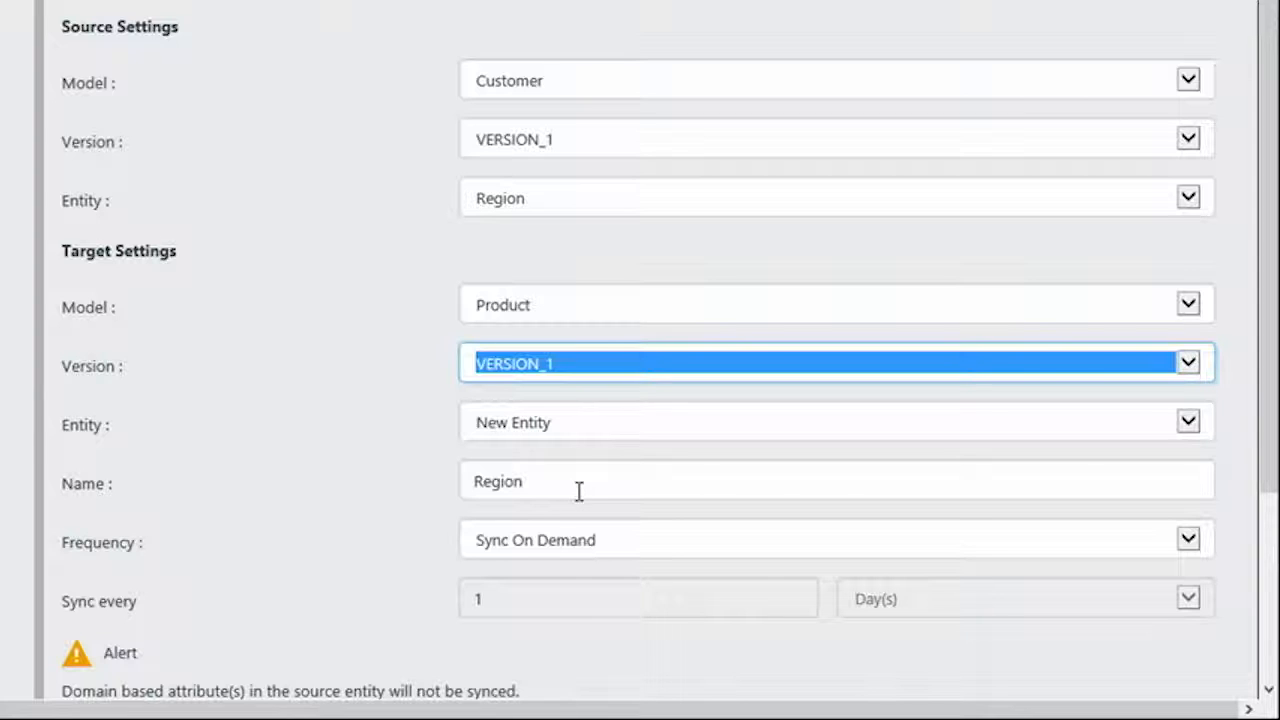
{"action": "left_click", "coordinate": [567, 428]}
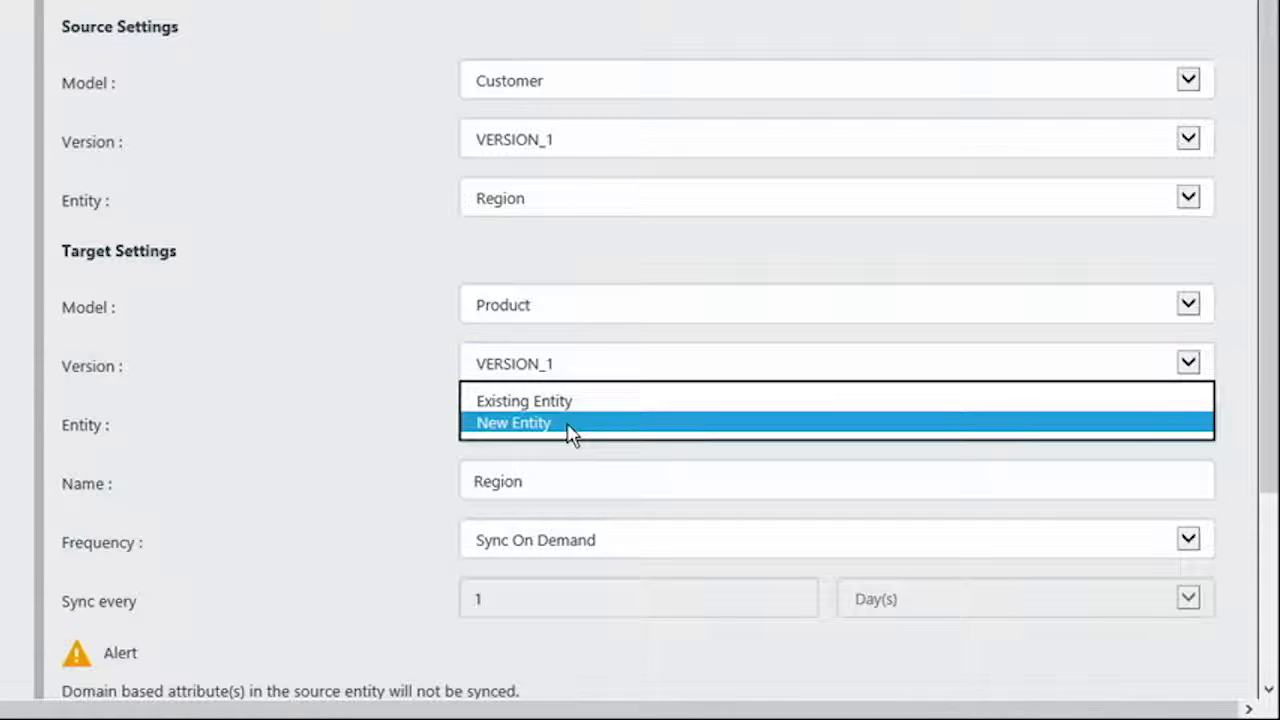
{"action": "left_click", "coordinate": [567, 424]}
{"action": "left_click", "coordinate": [546, 483]}
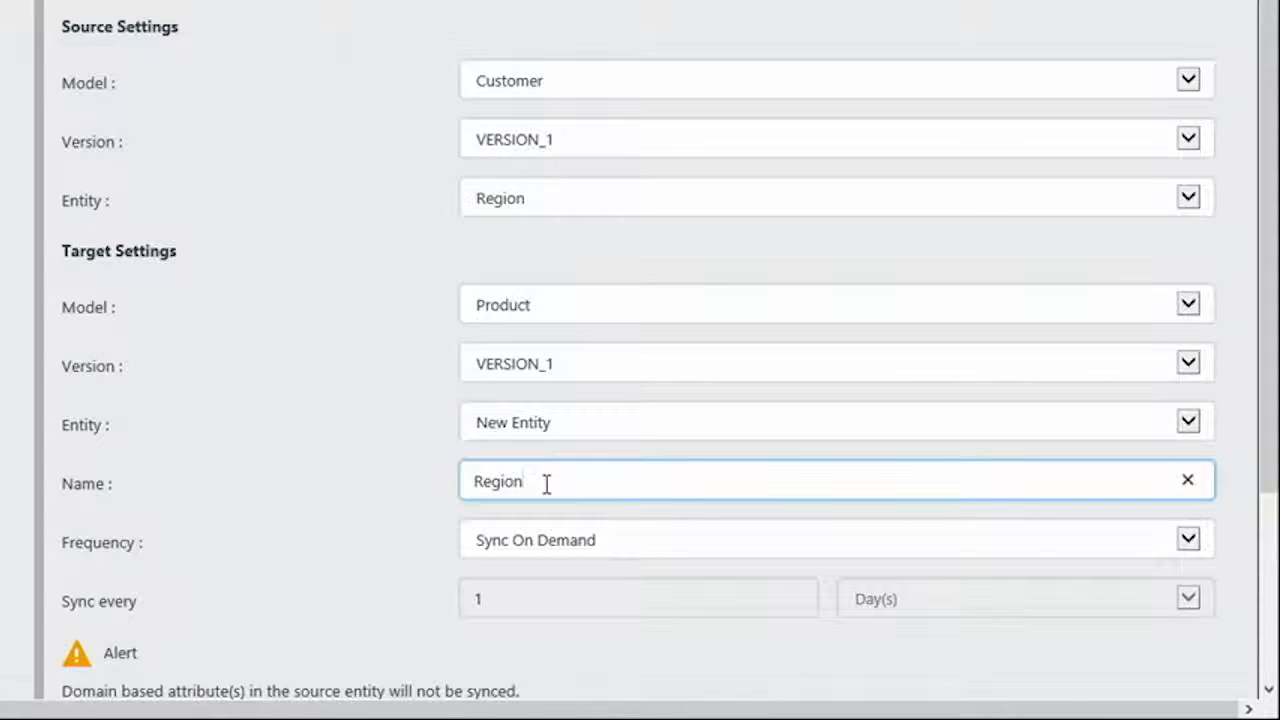
Try the Auto Sync frequency, set it back to Sync On Demand, and save the entity sync
{"action": "left_click_drag", "start_coordinate": [1270, 385], "coordinate": [1268, 508]}
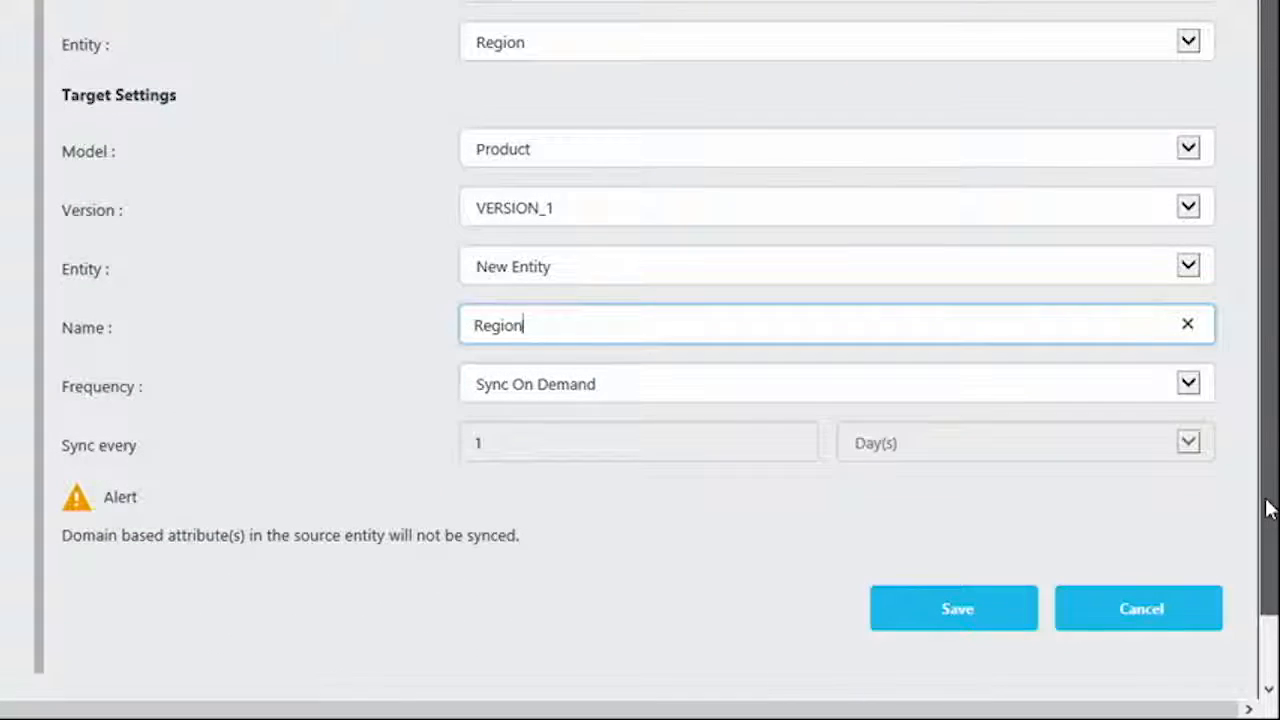
{"action": "left_click", "coordinate": [1195, 388]}
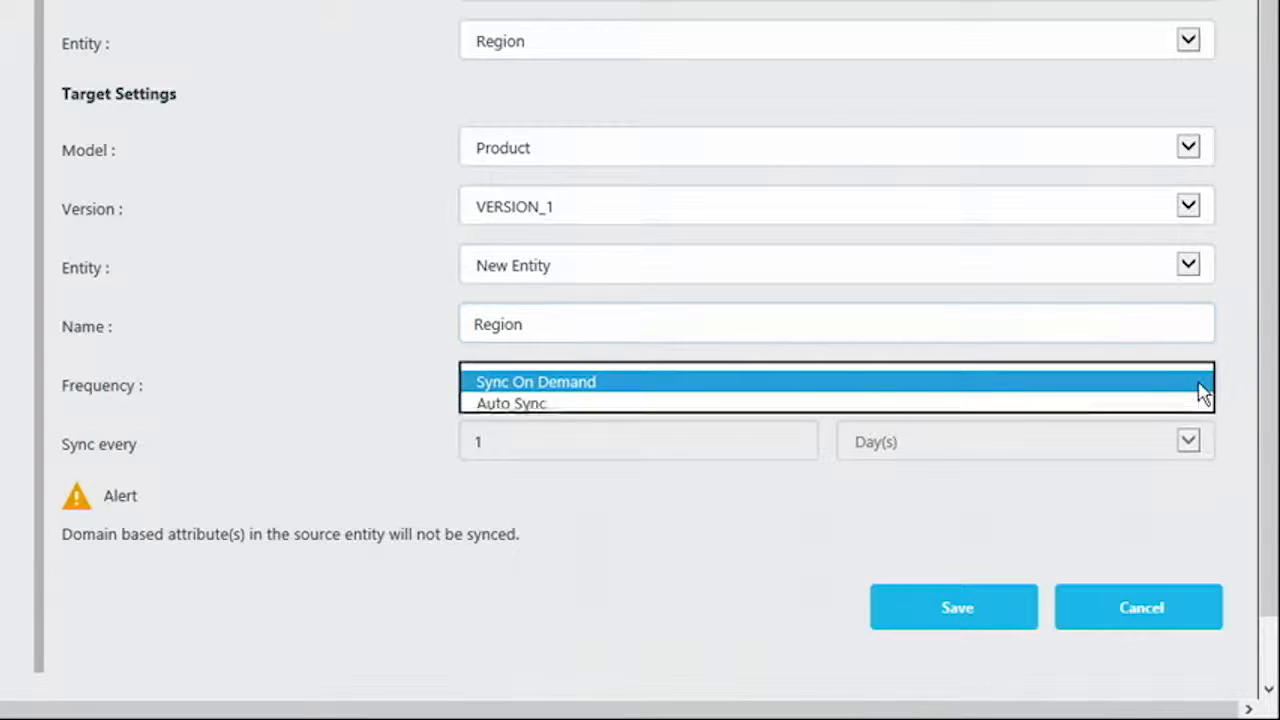
{"action": "left_click", "coordinate": [1123, 404]}
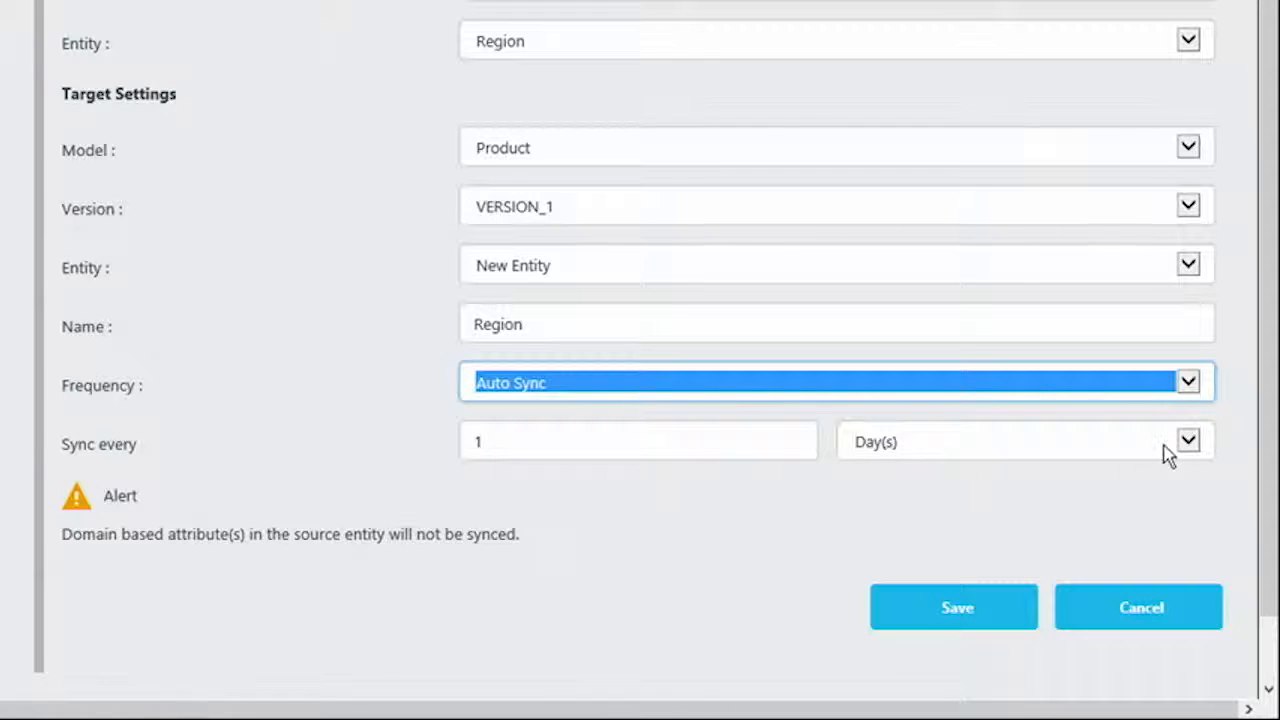
{"action": "left_click", "coordinate": [1201, 390]}
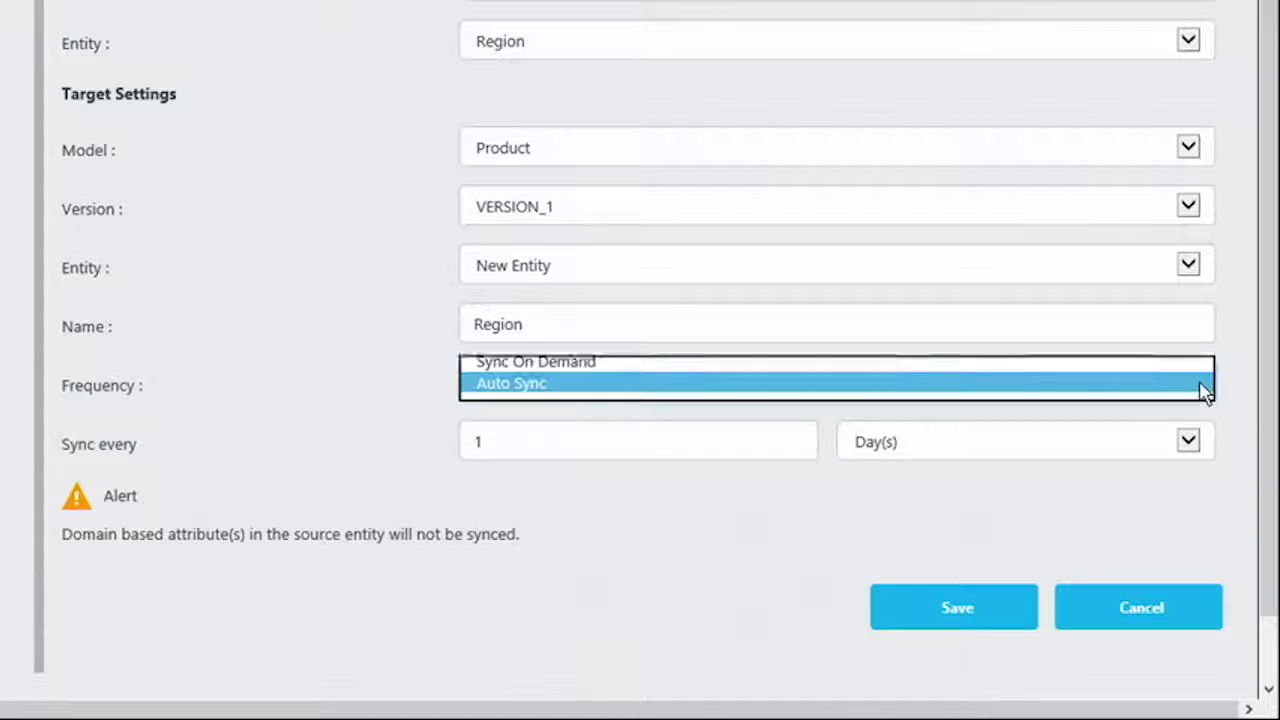
{"action": "left_click", "coordinate": [1046, 364]}
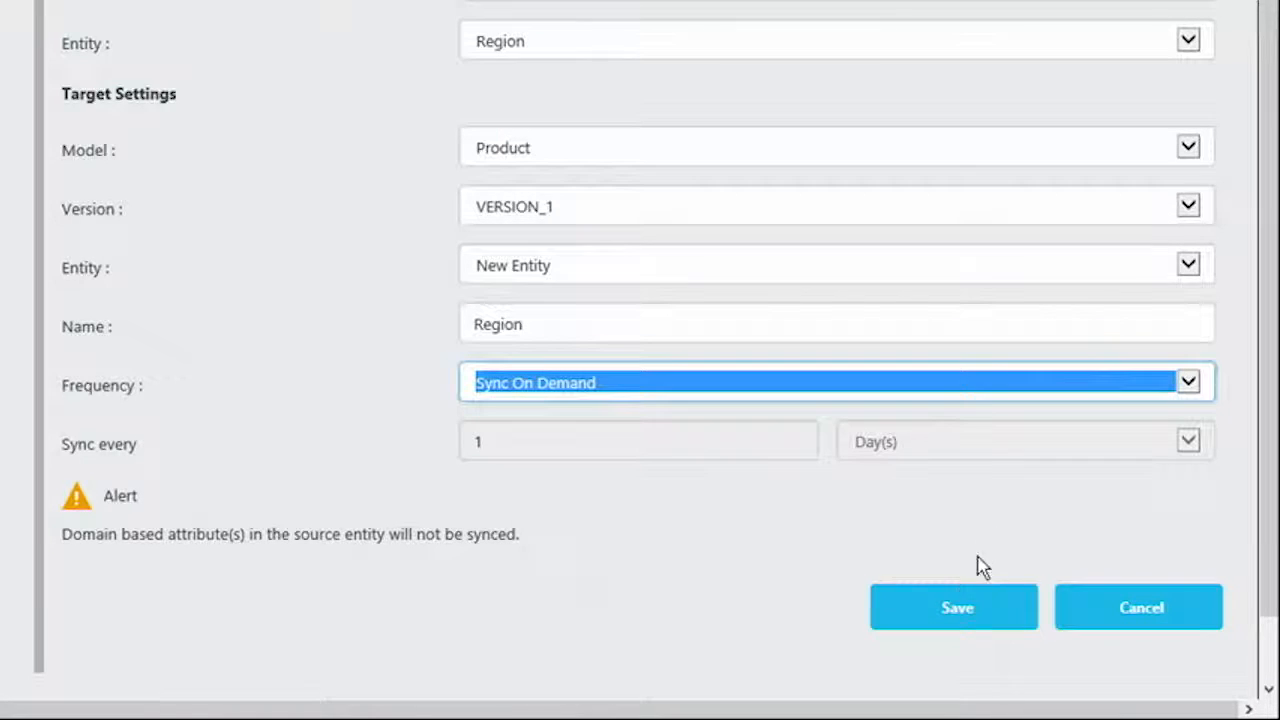
{"action": "left_click", "coordinate": [965, 618]}
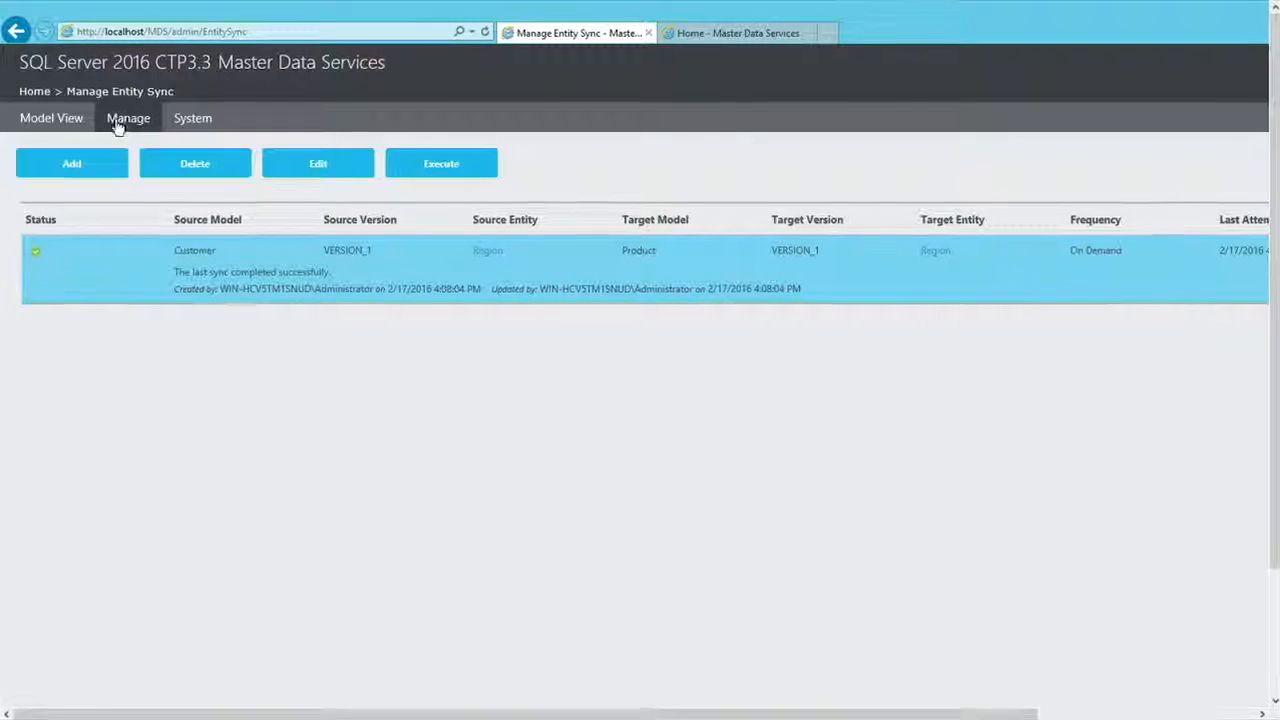
Display the Product model's entities in entity management and select the synced Region entity to inspect its properties
{"action": "left_click", "coordinate": [124, 125]}
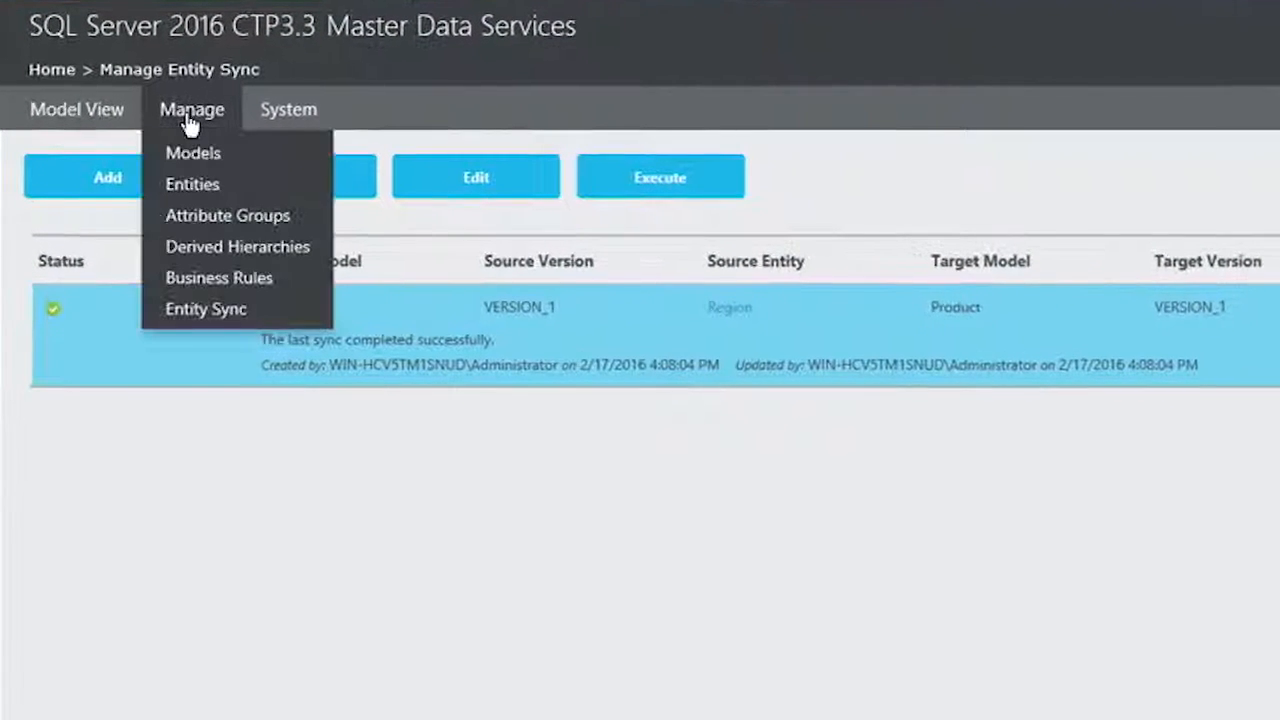
{"action": "left_click", "coordinate": [190, 185]}
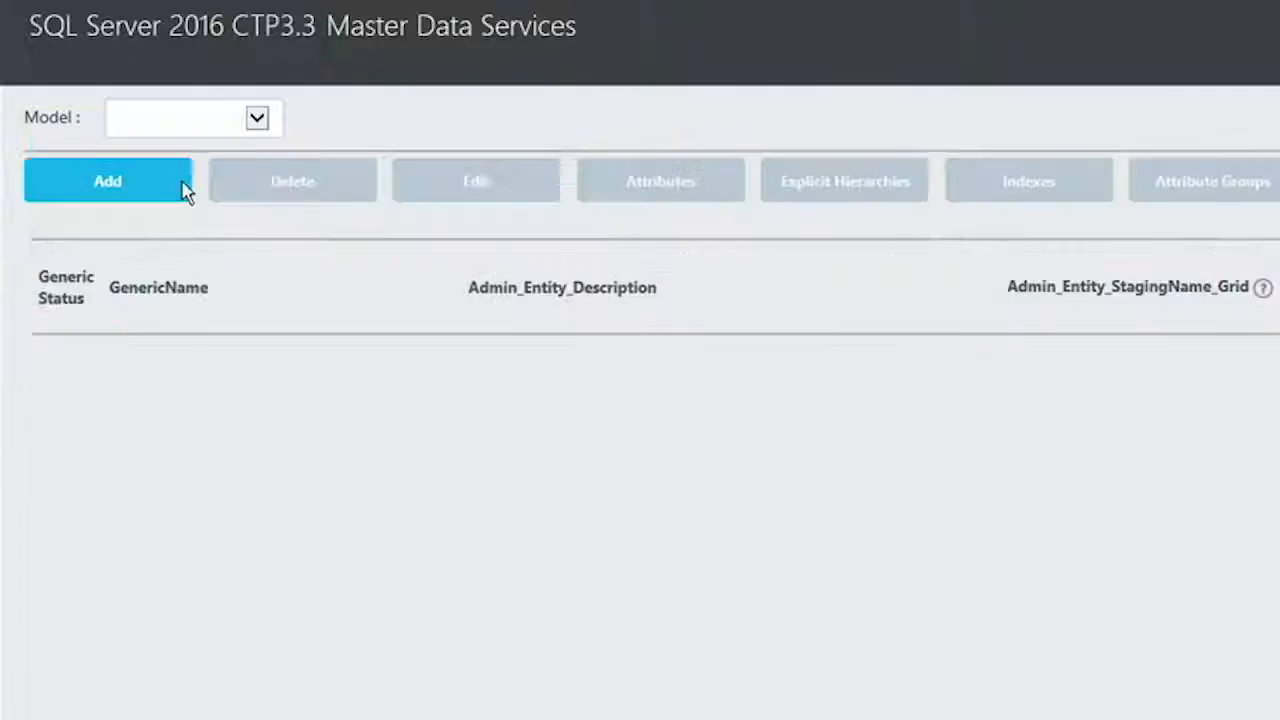
{"action": "left_click", "coordinate": [257, 163]}
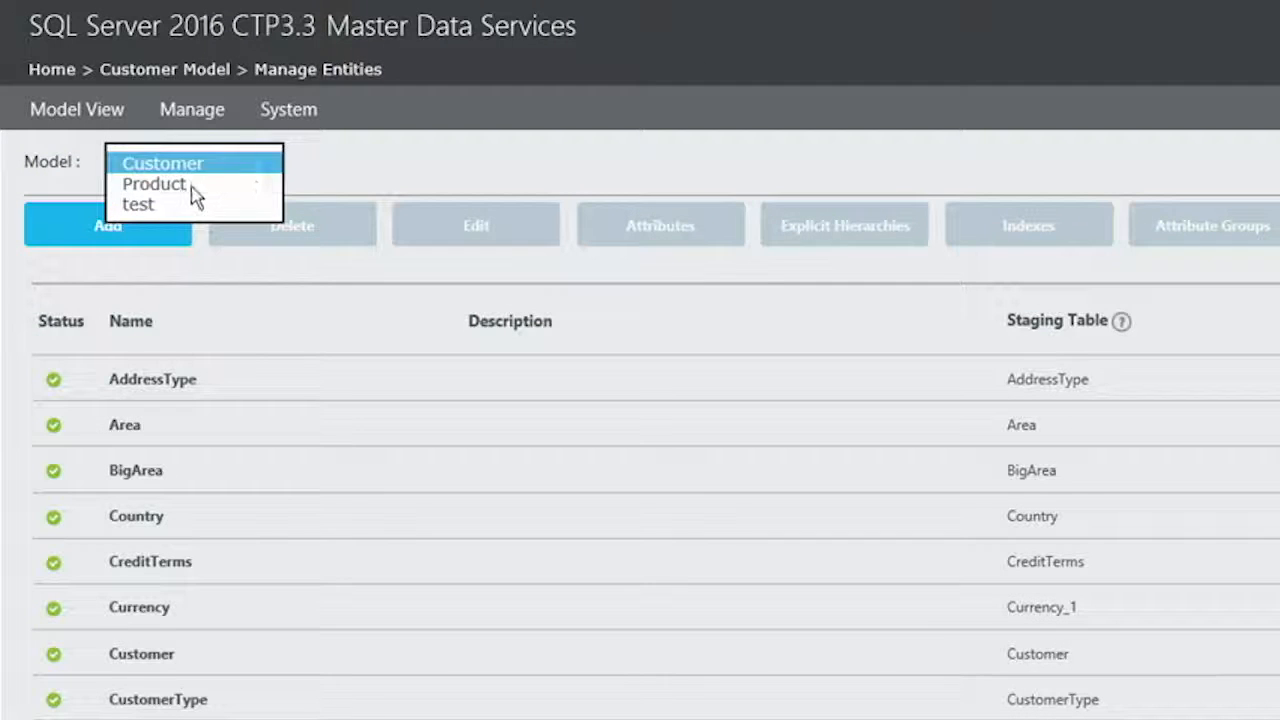
{"action": "left_click", "coordinate": [194, 190]}
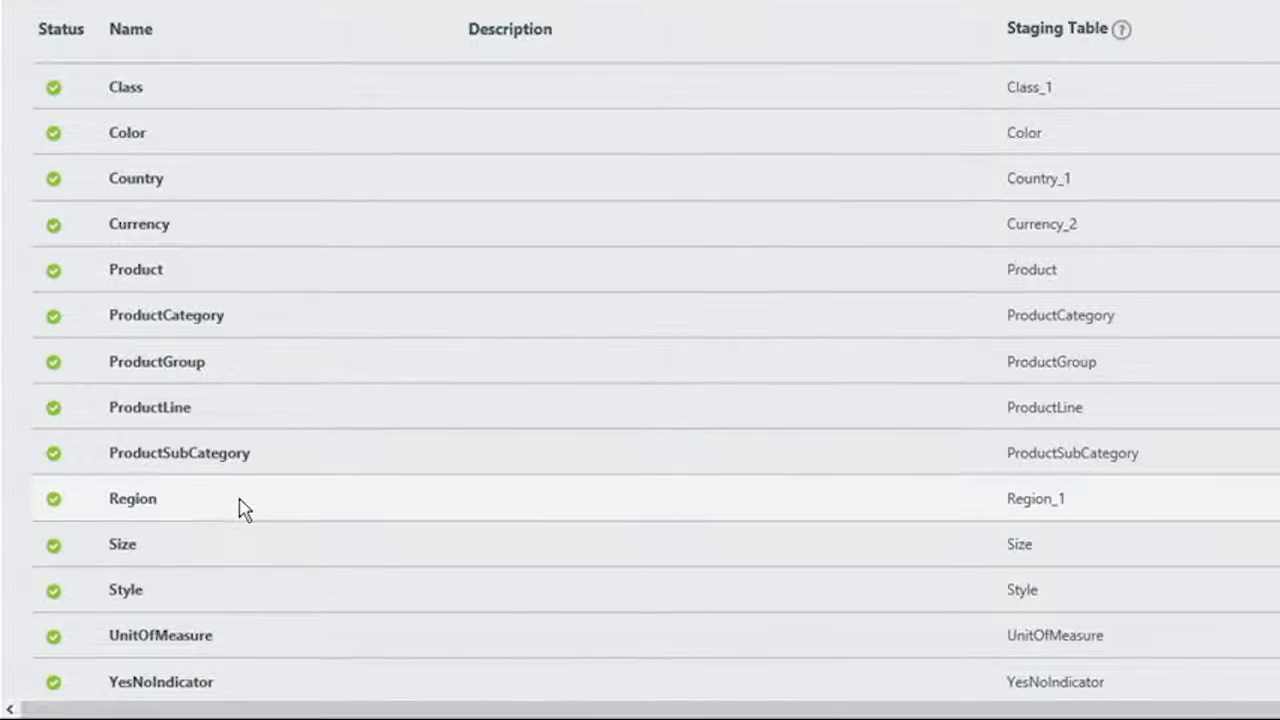
{"action": "left_click", "coordinate": [245, 508]}
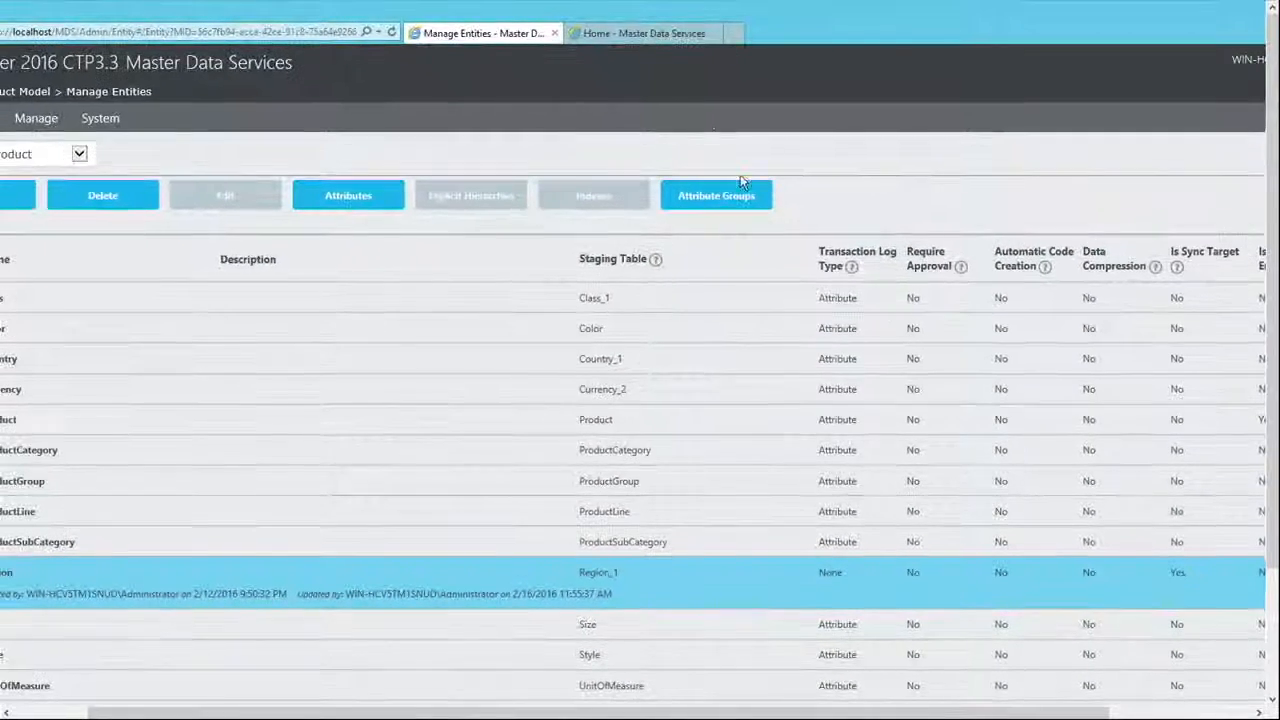
From the Master Data Services home page, explore the Product model's VERSION_1 data and open its Region entity
{"action": "left_click", "coordinate": [650, 37]}
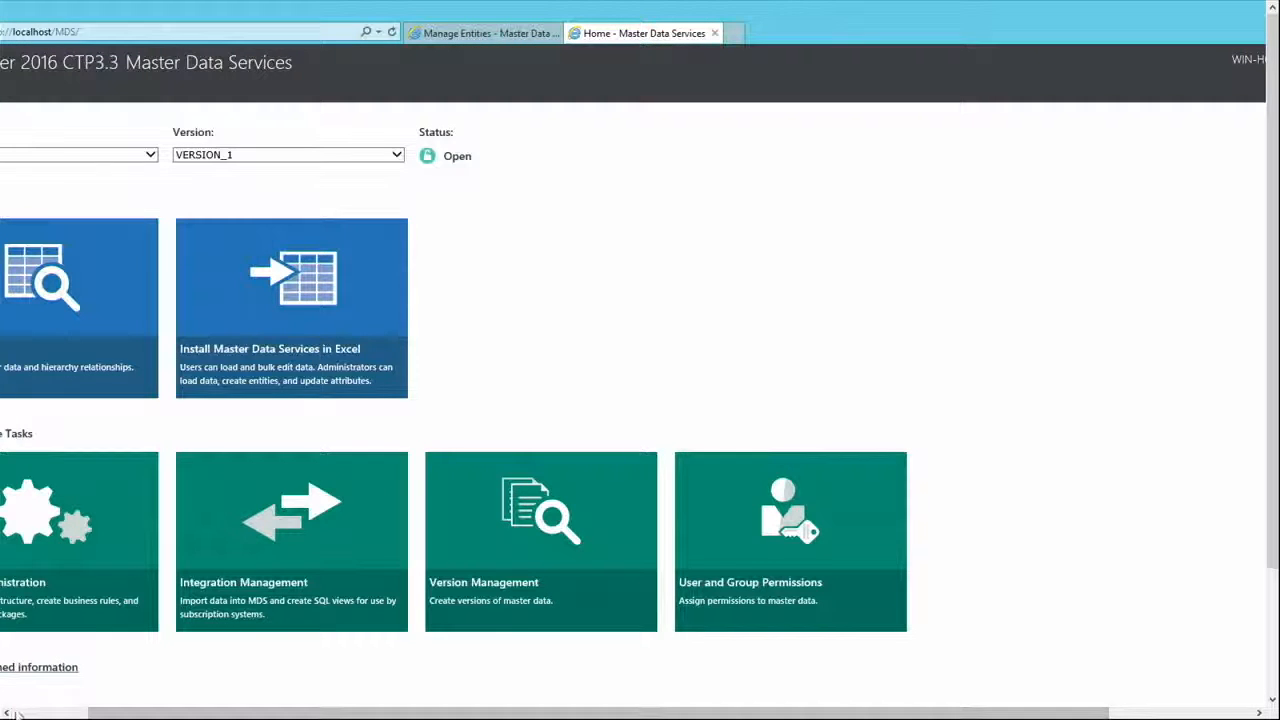
{"action": "left_click", "coordinate": [175, 349]}
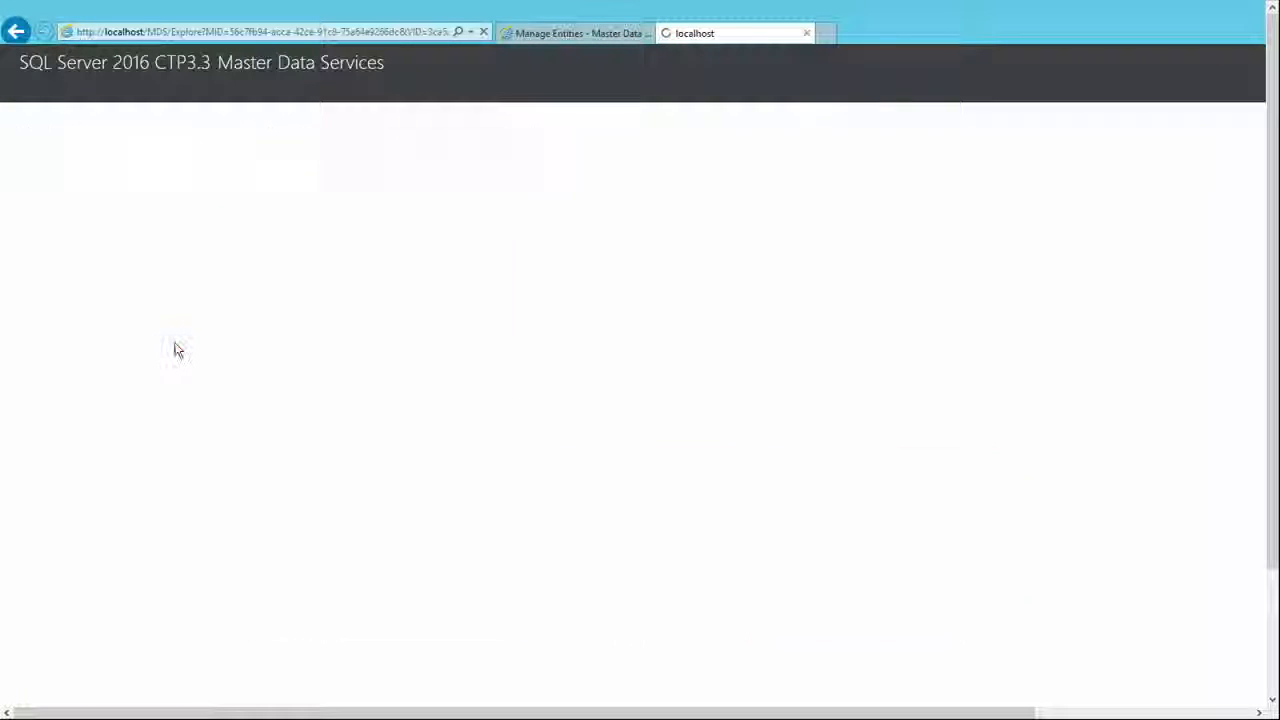
{"action": "left_click", "coordinate": [37, 122]}
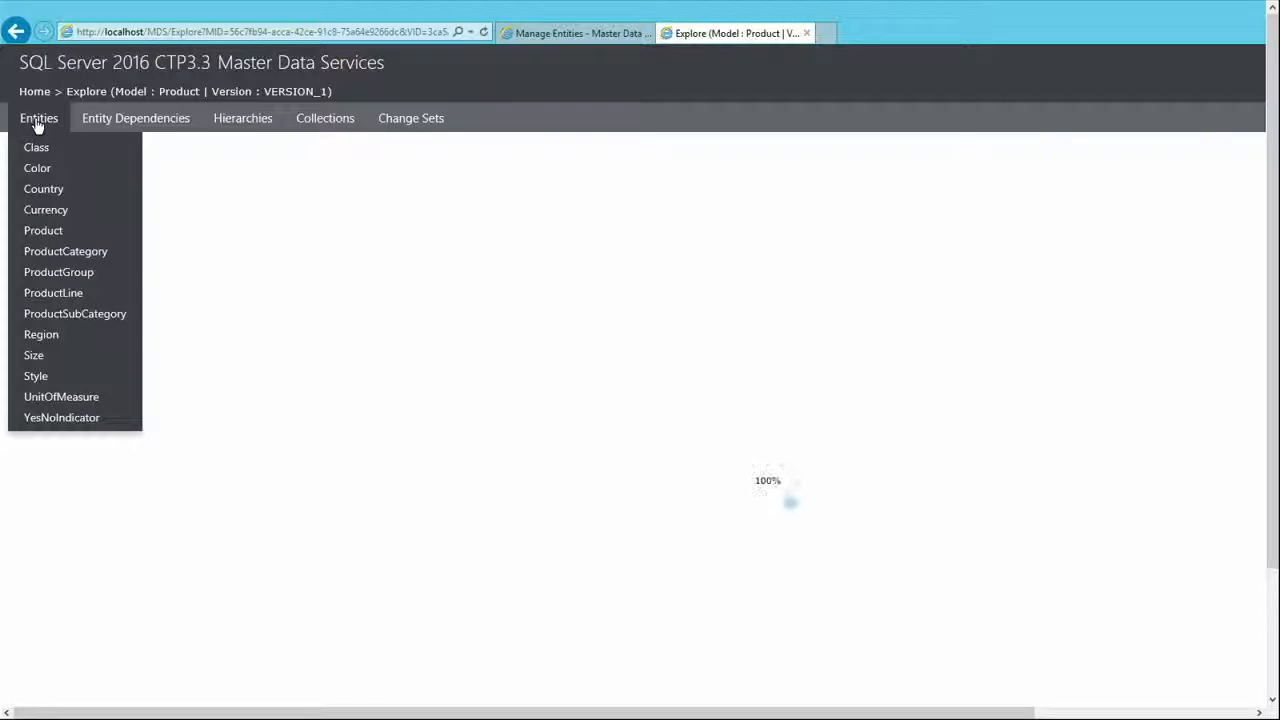
{"action": "left_click", "coordinate": [41, 335]}
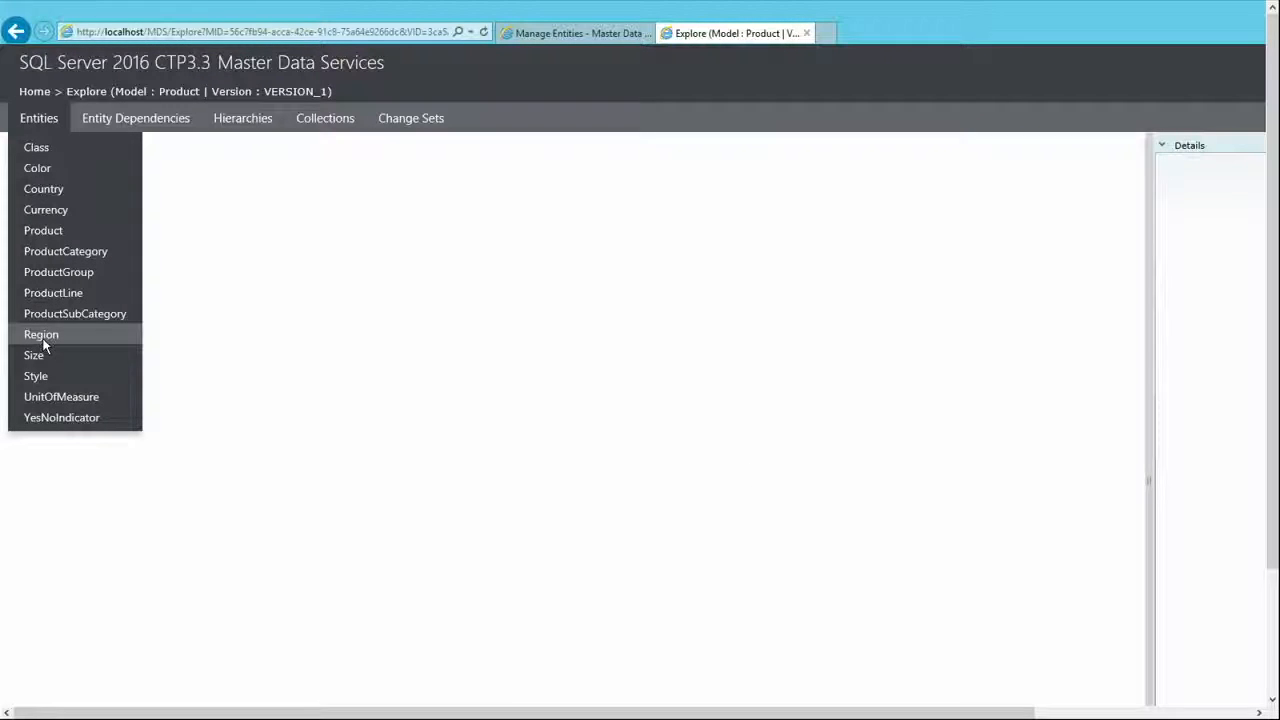
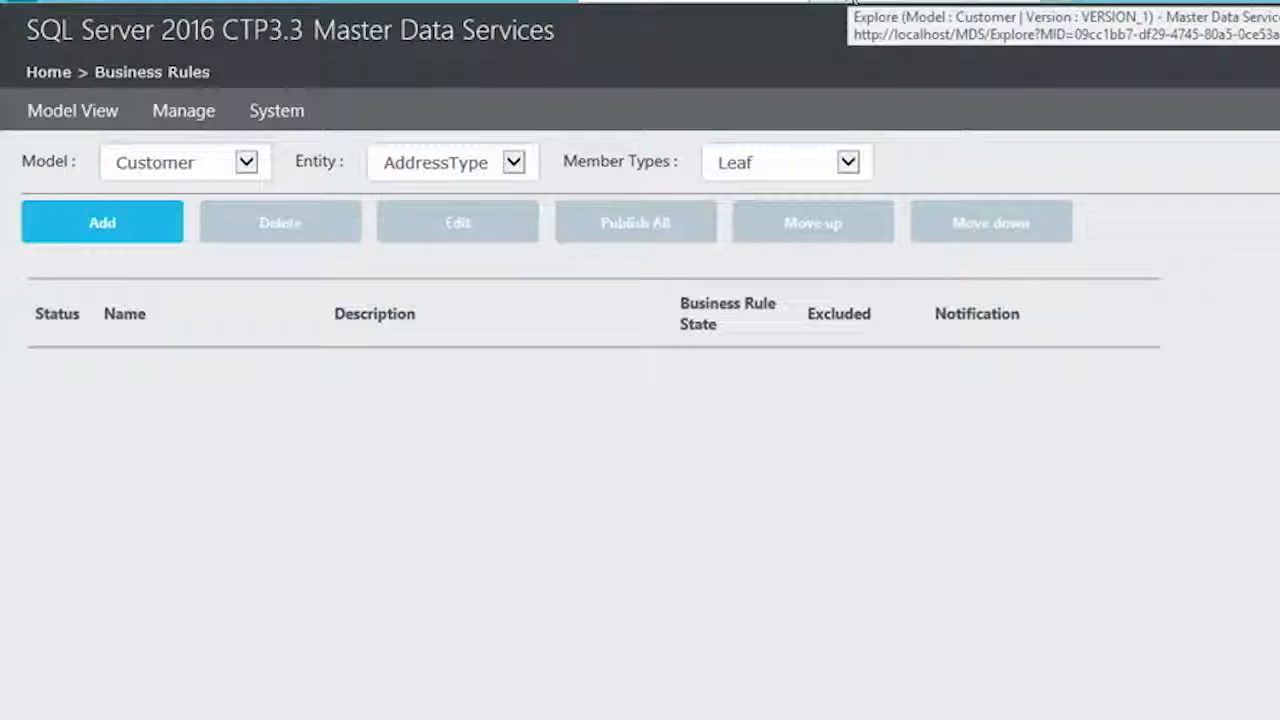
Look over the Customer entity's member records, and set the business rules page to the Customer model's Customer entity
{"action": "left_click", "coordinate": [615, 35]}
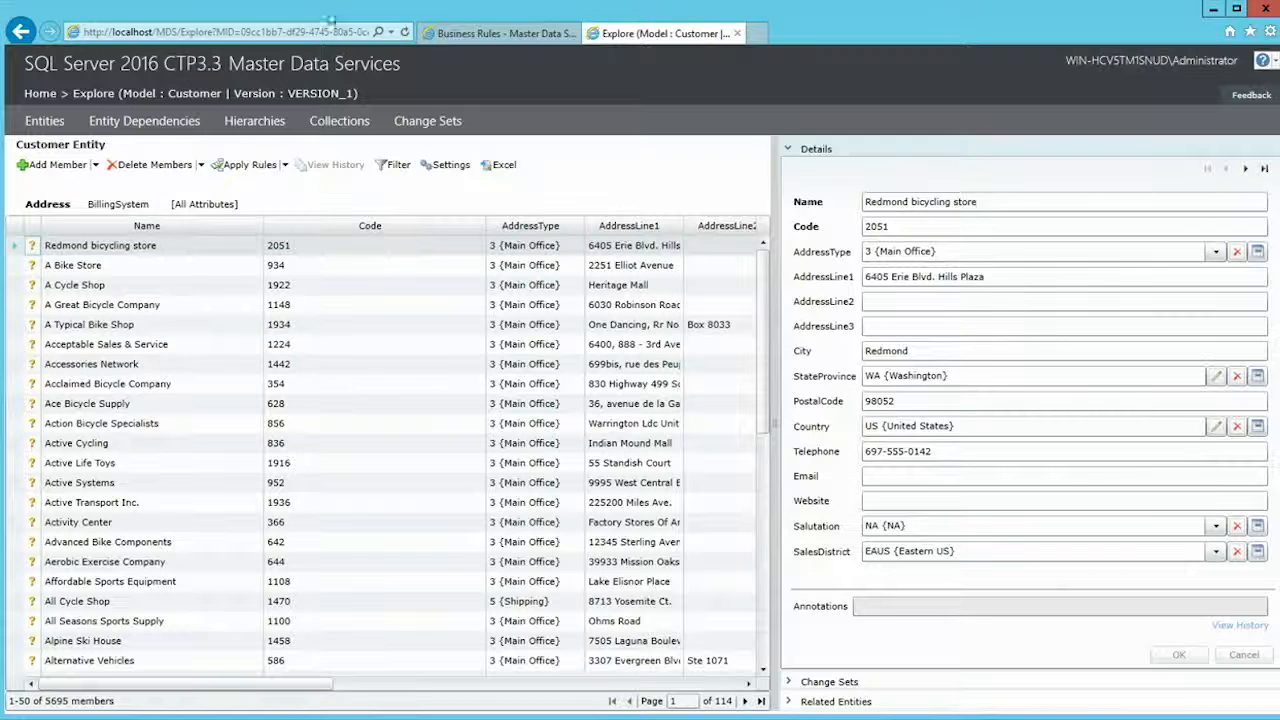
{"action": "left_click", "coordinate": [458, 36]}
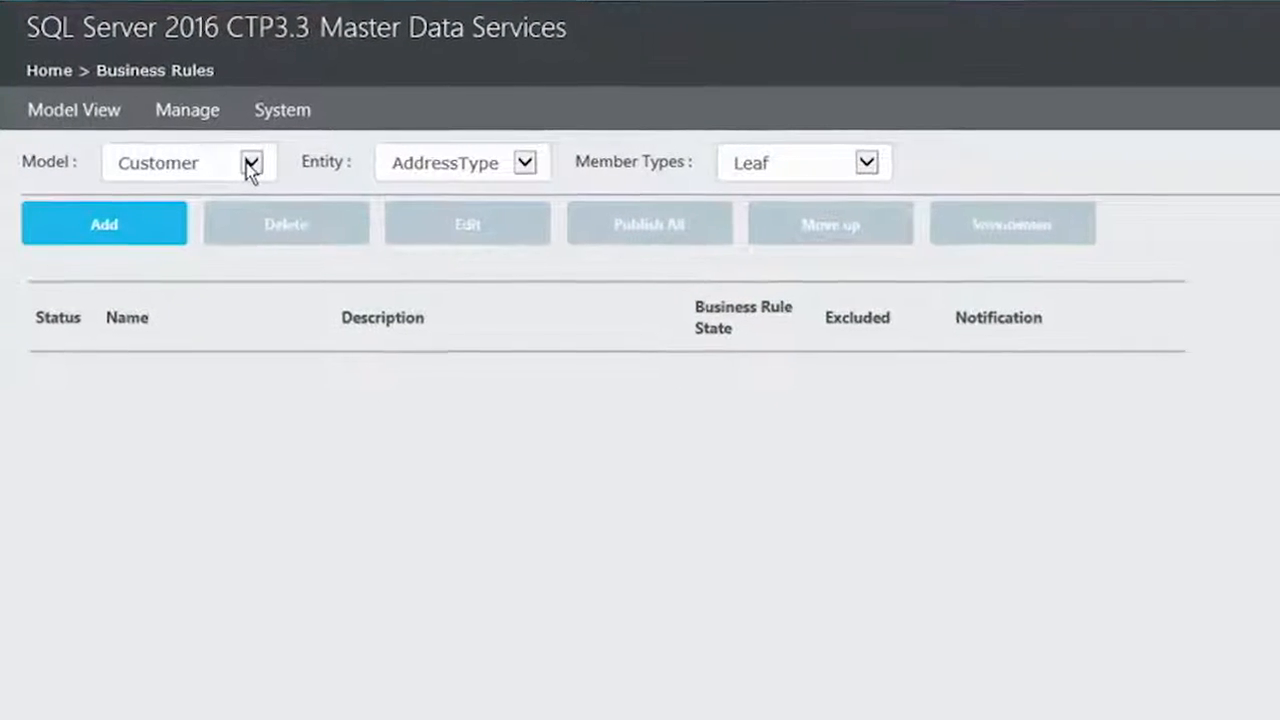
{"action": "left_click", "coordinate": [250, 167]}
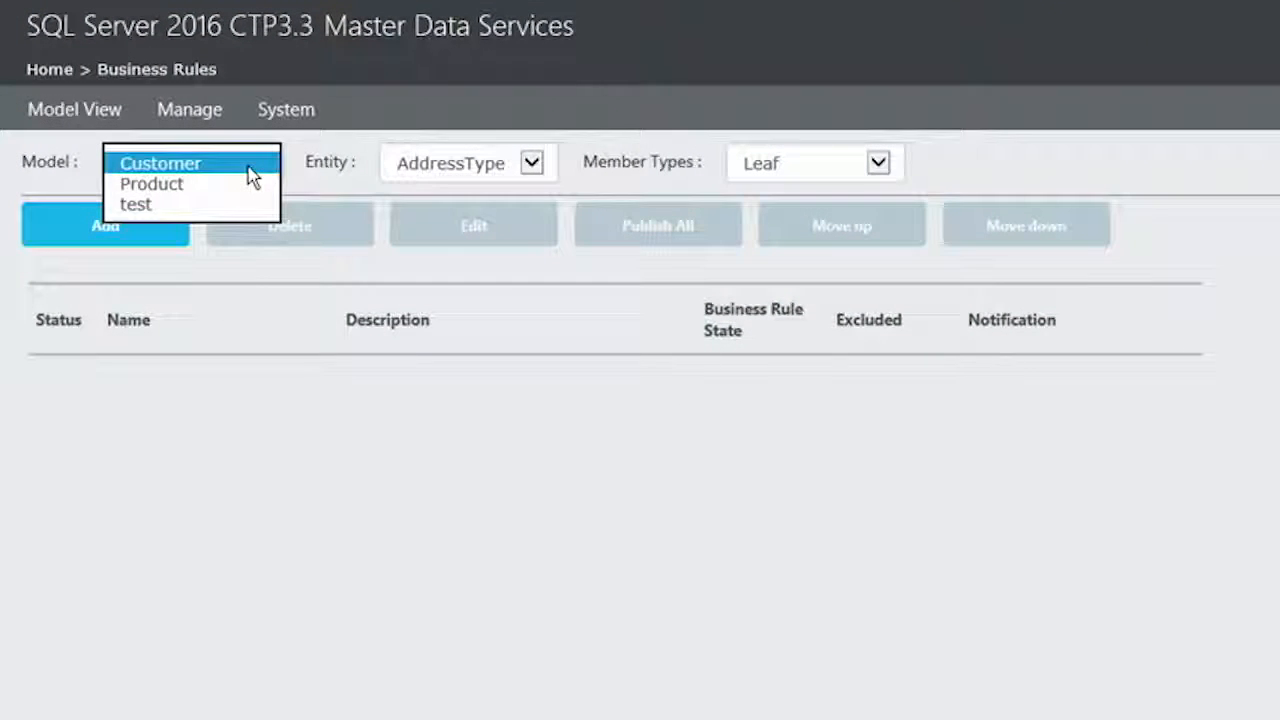
{"action": "left_click", "coordinate": [251, 170]}
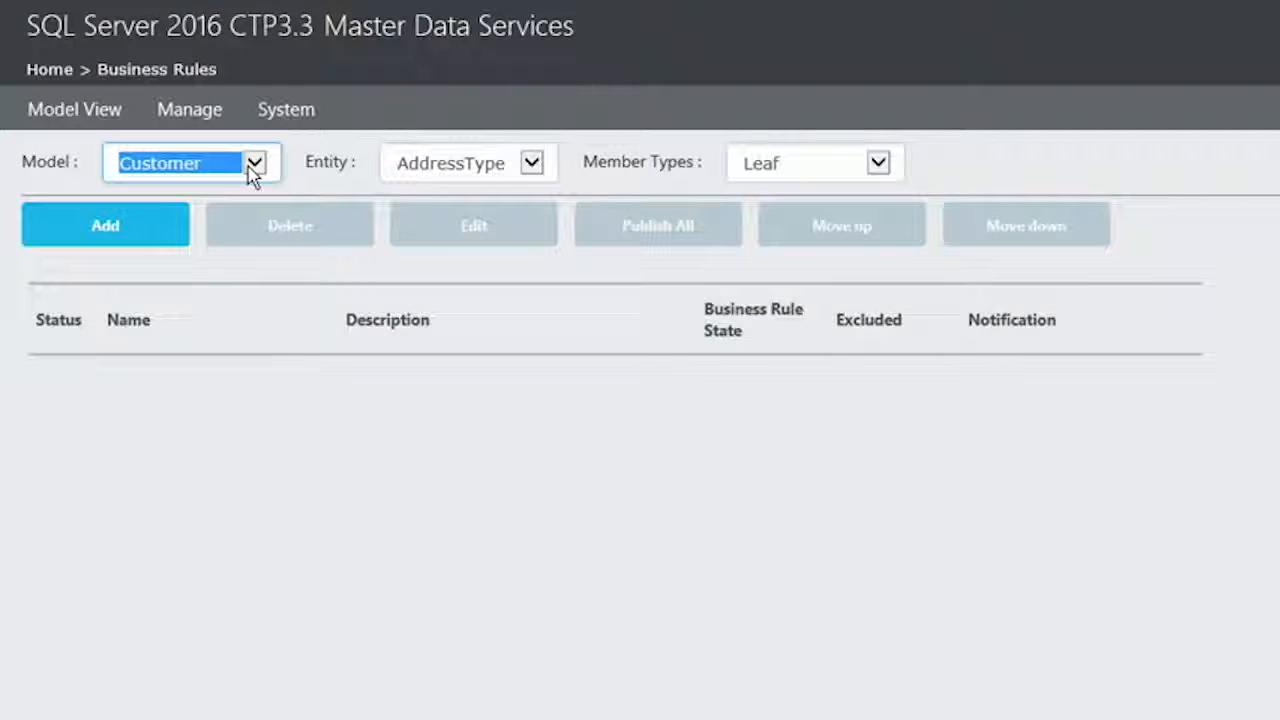
{"action": "left_click", "coordinate": [531, 165]}
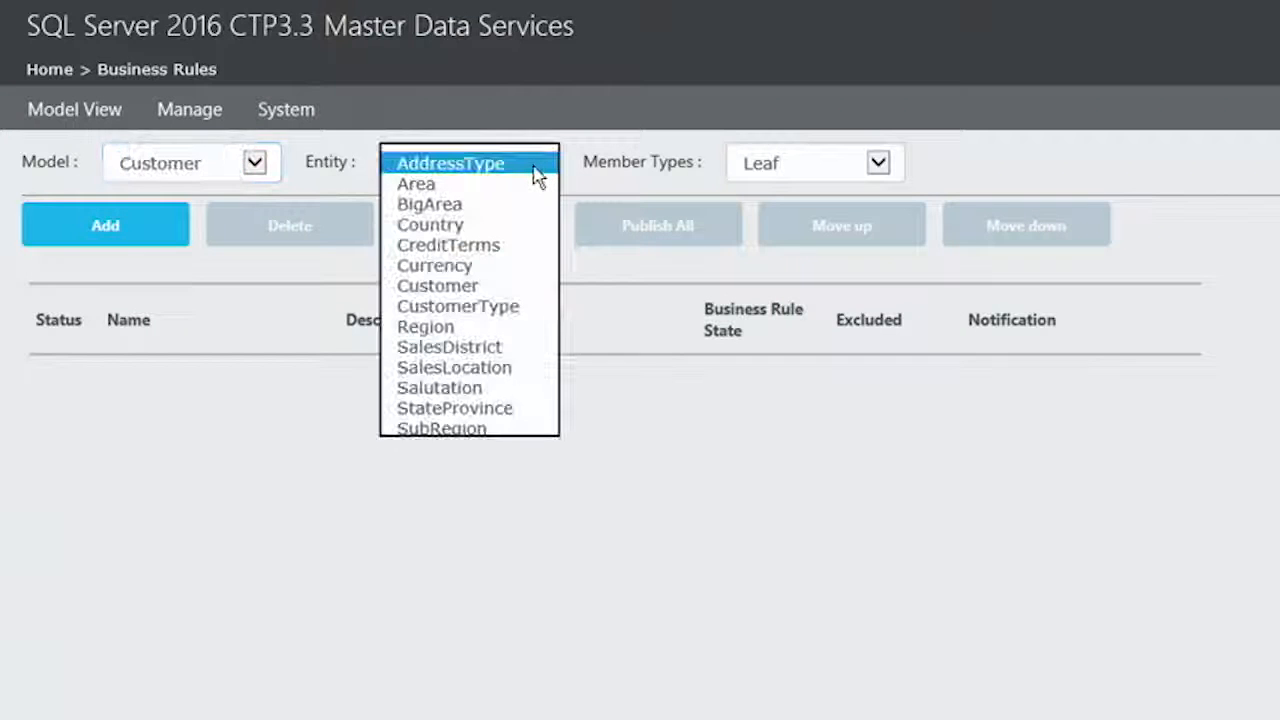
{"action": "left_click", "coordinate": [476, 290]}
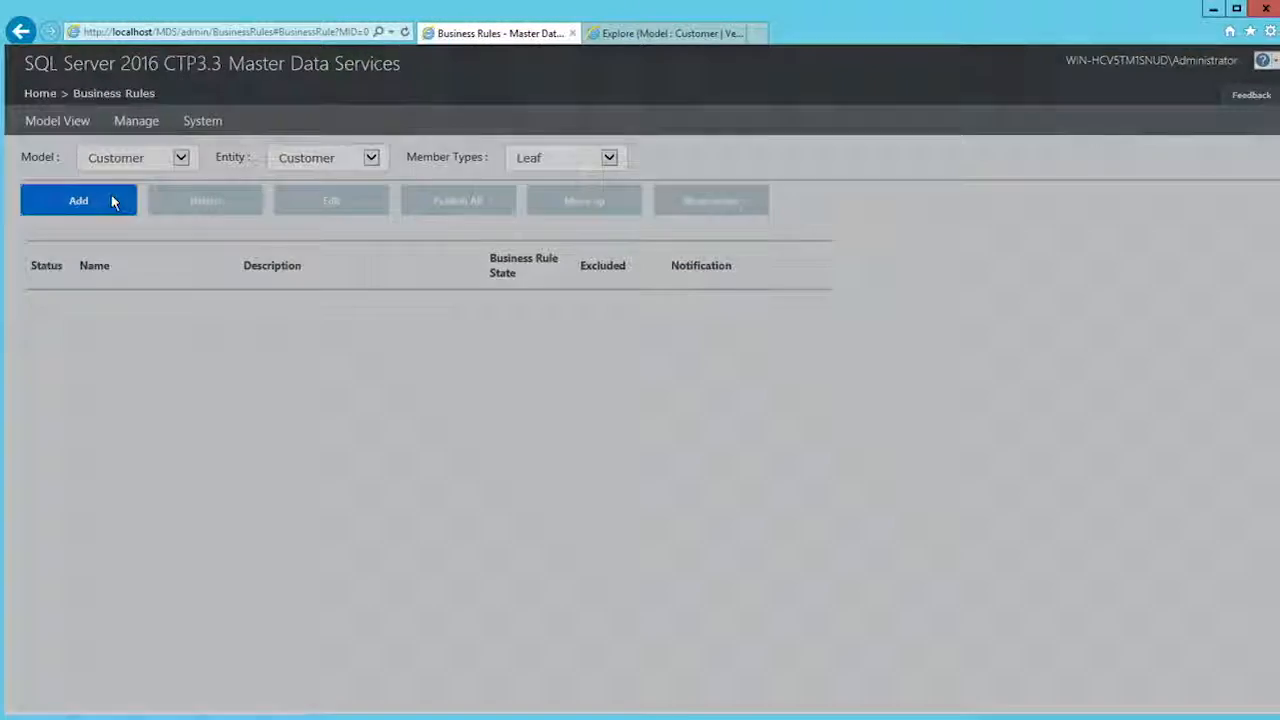
Start a new business rule named "demo rule" with the description "demo description"
{"action": "left_click", "coordinate": [118, 206]}
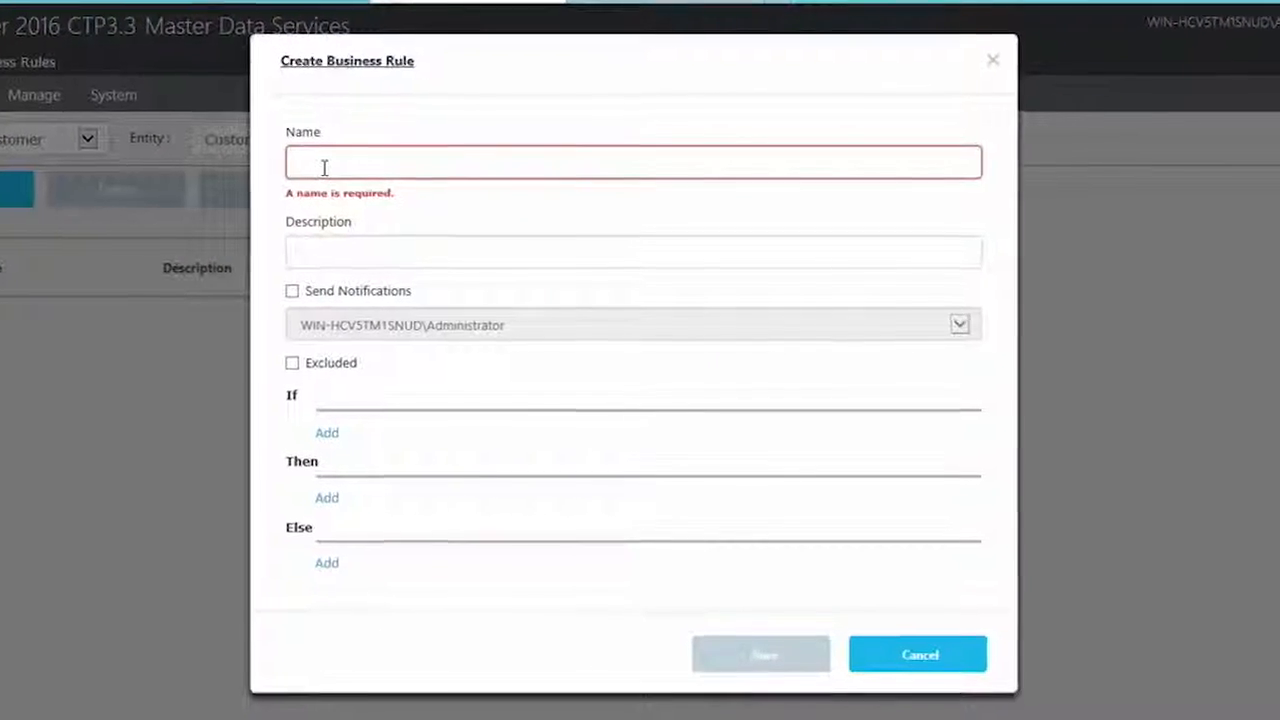
{"action": "left_click", "coordinate": [324, 168]}
{"action": "type", "text": "de"}
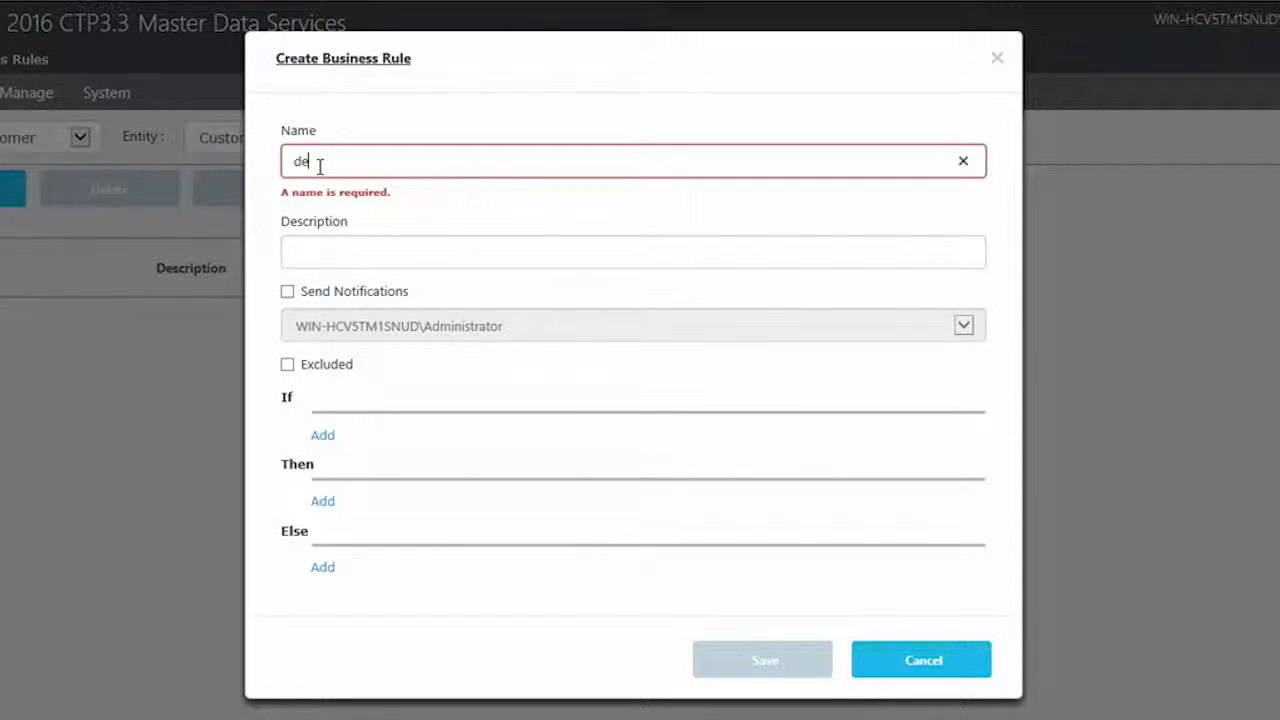
{"action": "type", "text": "mo rule"}
{"action": "key", "text": "Tab"}
{"action": "type", "text": "d"}
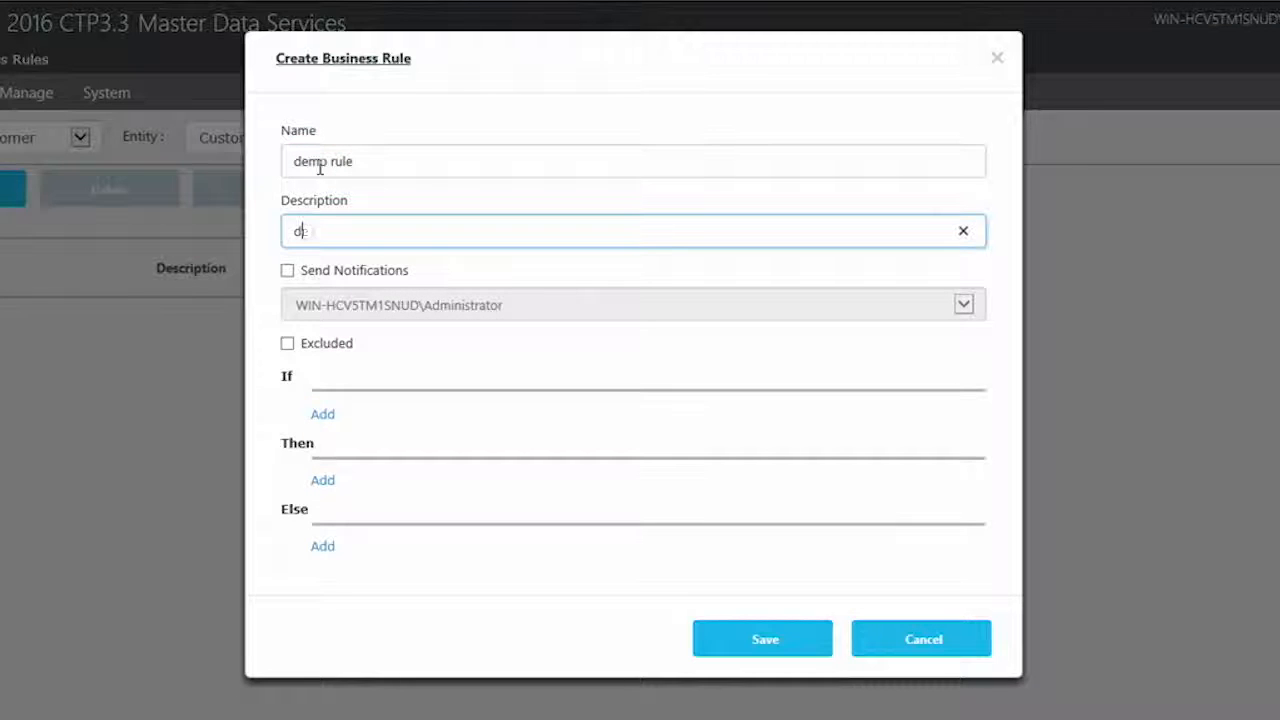
{"action": "type", "text": "emo description"}
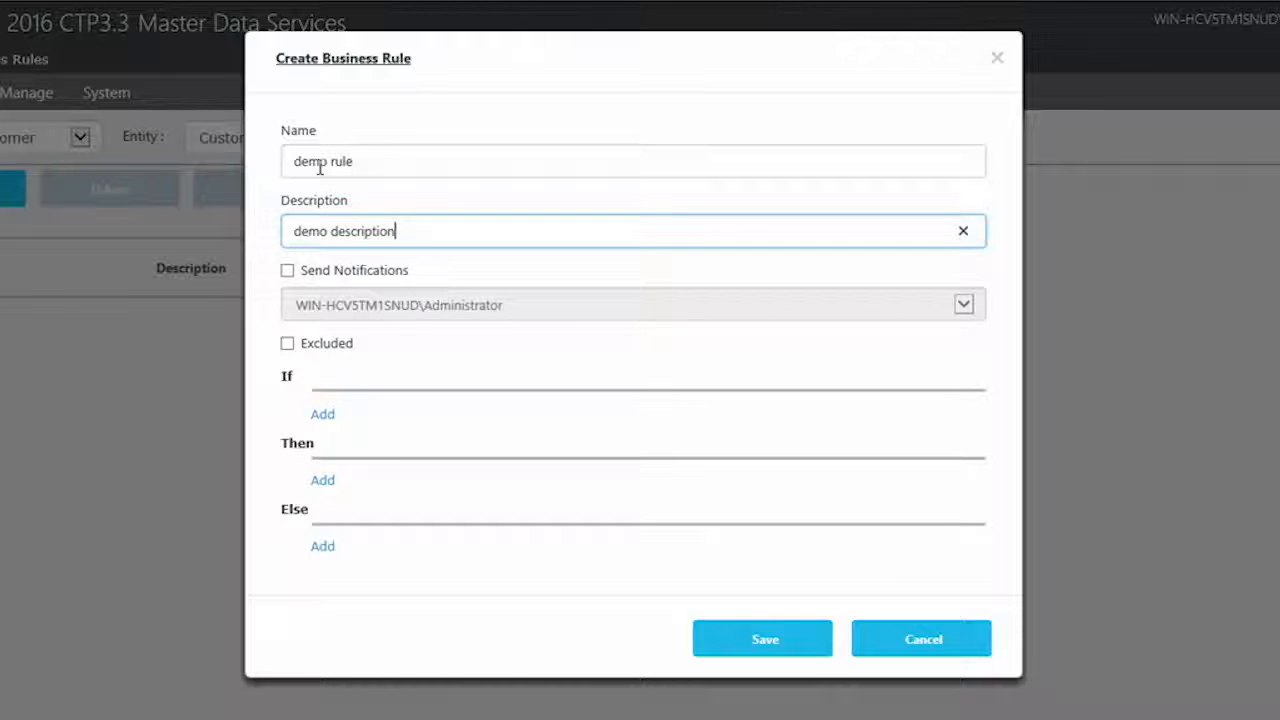
Add an If condition to the rule requiring City to be equal to the attribute value Redmond
{"action": "left_click", "coordinate": [322, 416]}
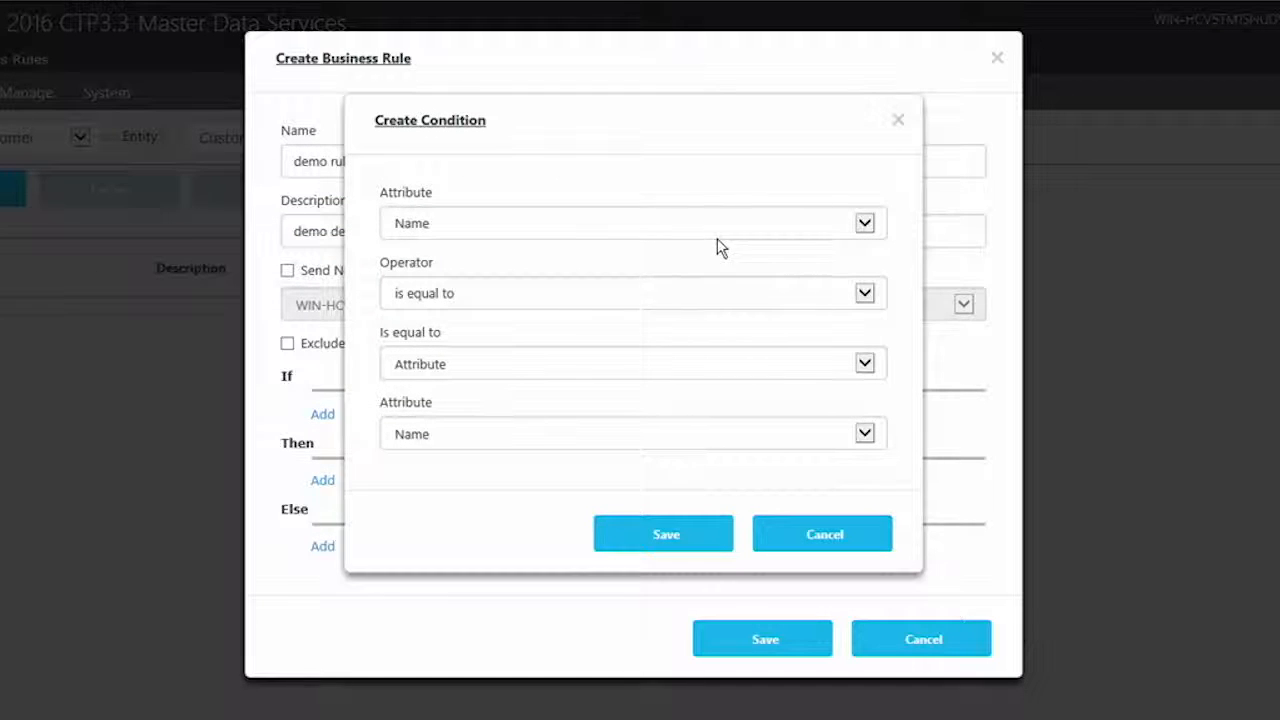
{"action": "left_click", "coordinate": [864, 224]}
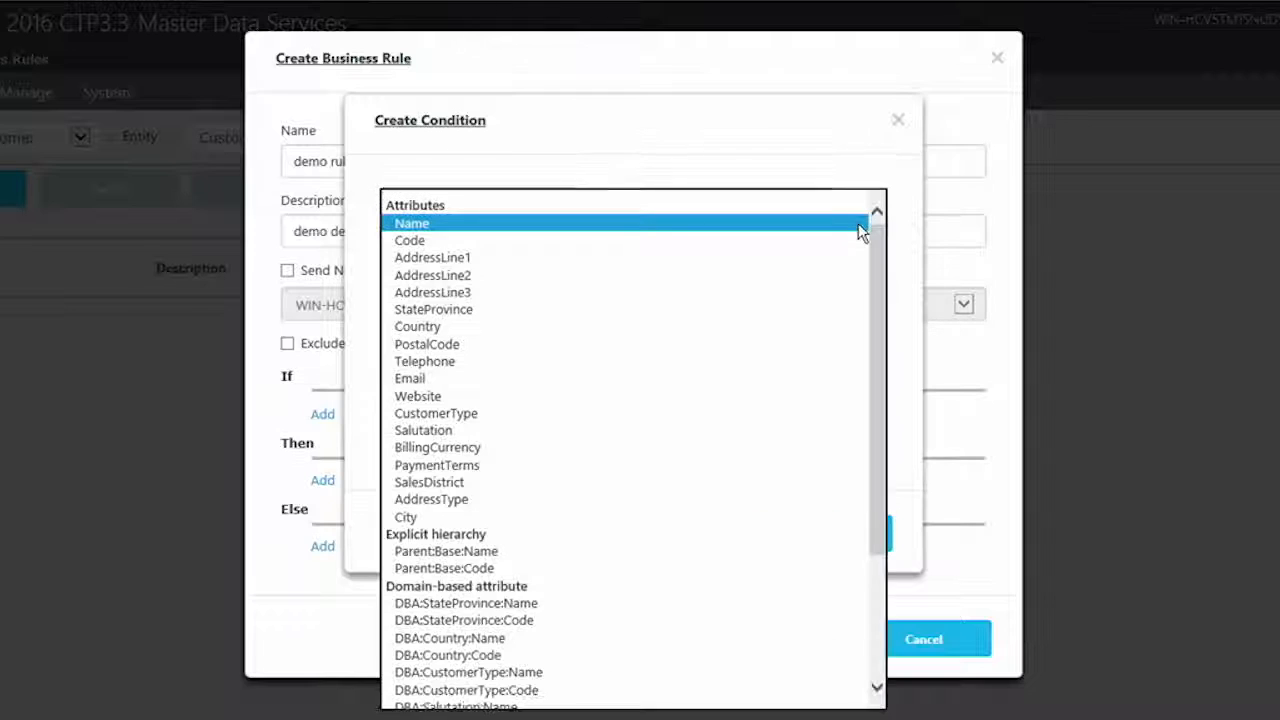
{"action": "left_click", "coordinate": [403, 517]}
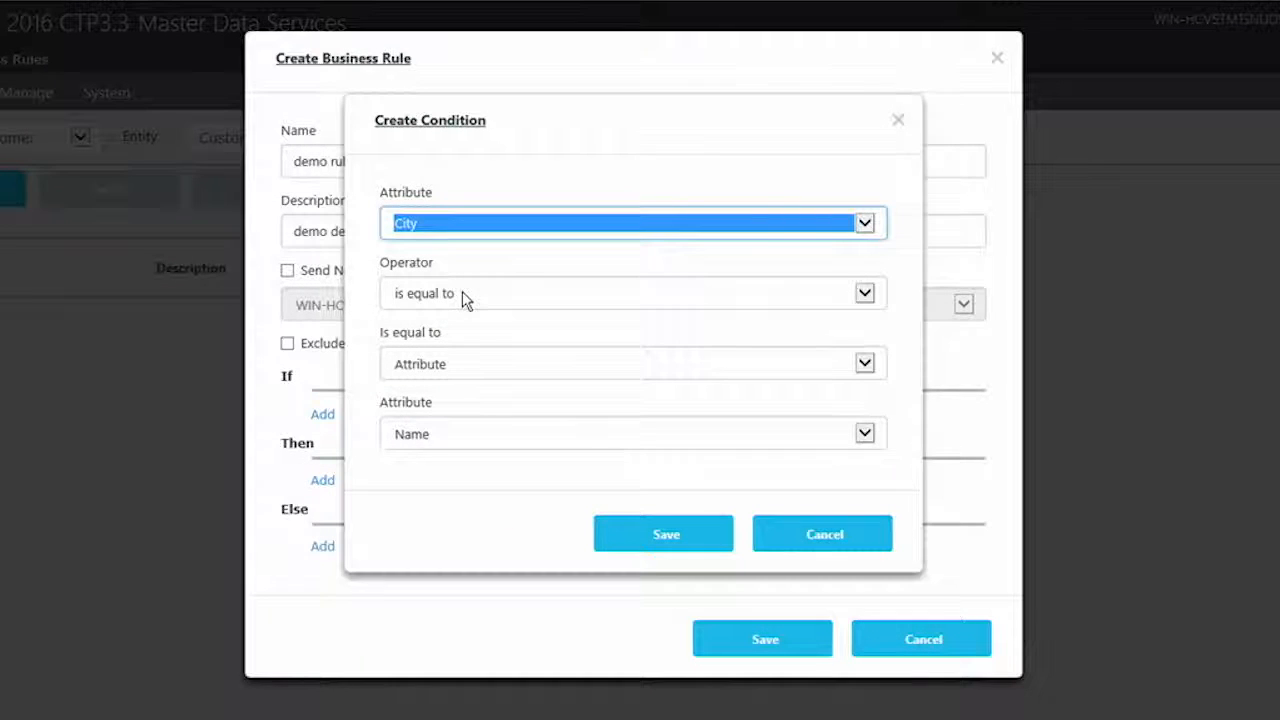
{"action": "left_click", "coordinate": [481, 365]}
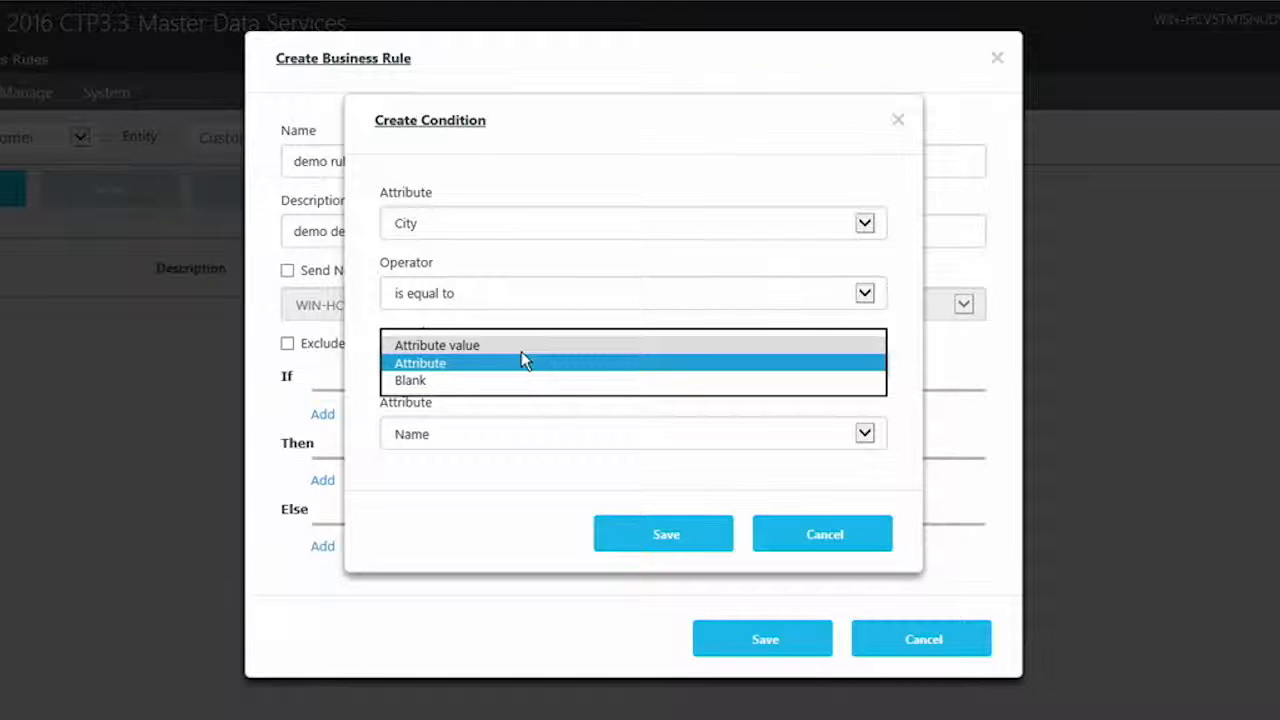
{"action": "left_click", "coordinate": [522, 346]}
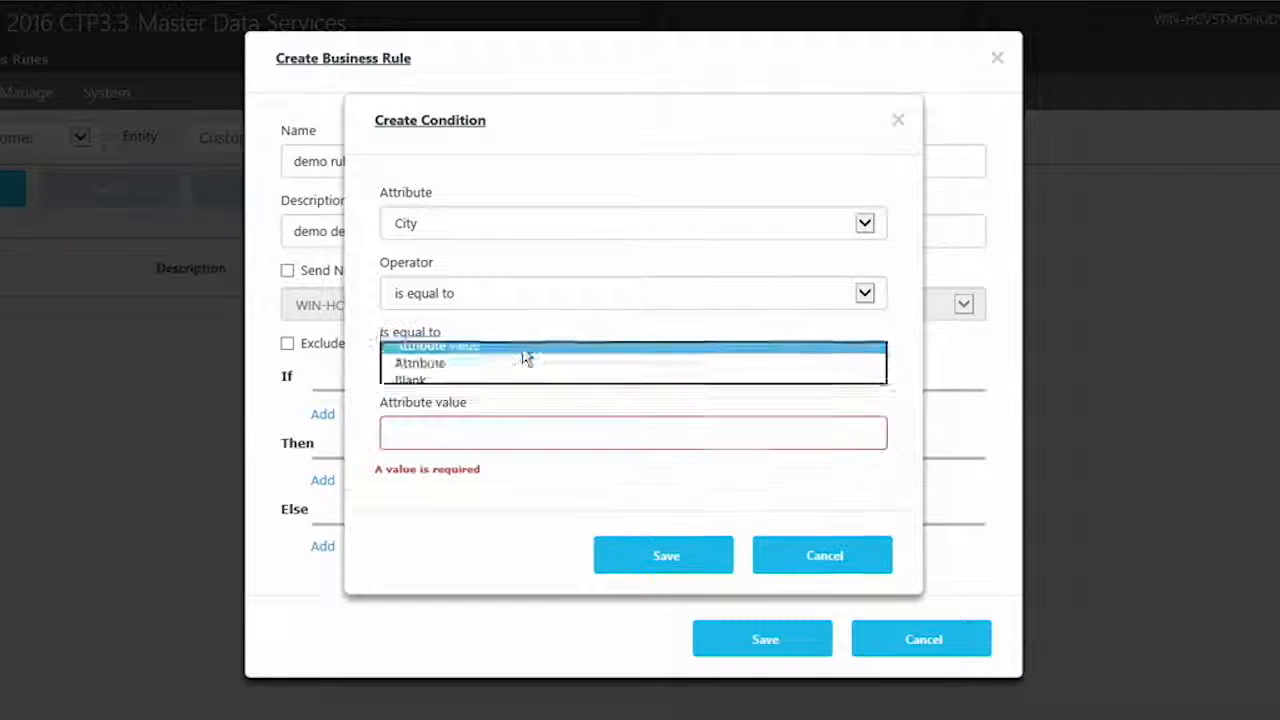
{"action": "left_click", "coordinate": [455, 442]}
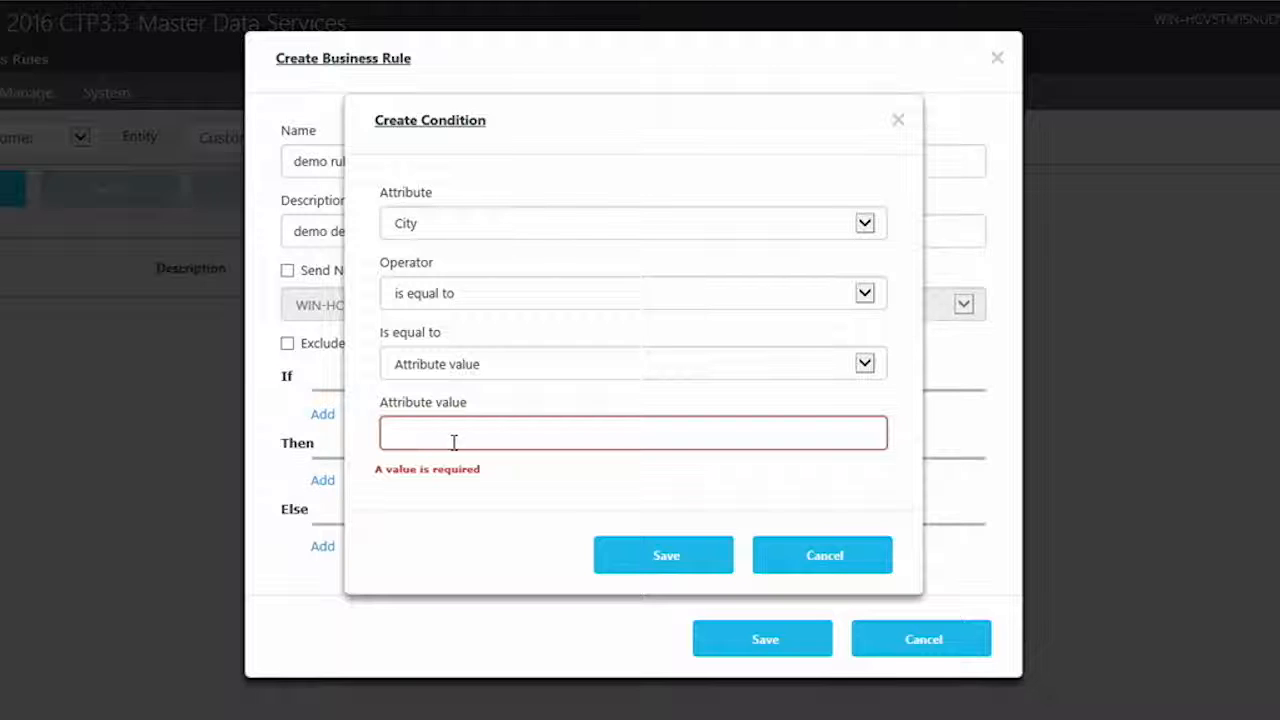
{"action": "type", "text": "Redmond"}
{"action": "left_click", "coordinate": [652, 558]}
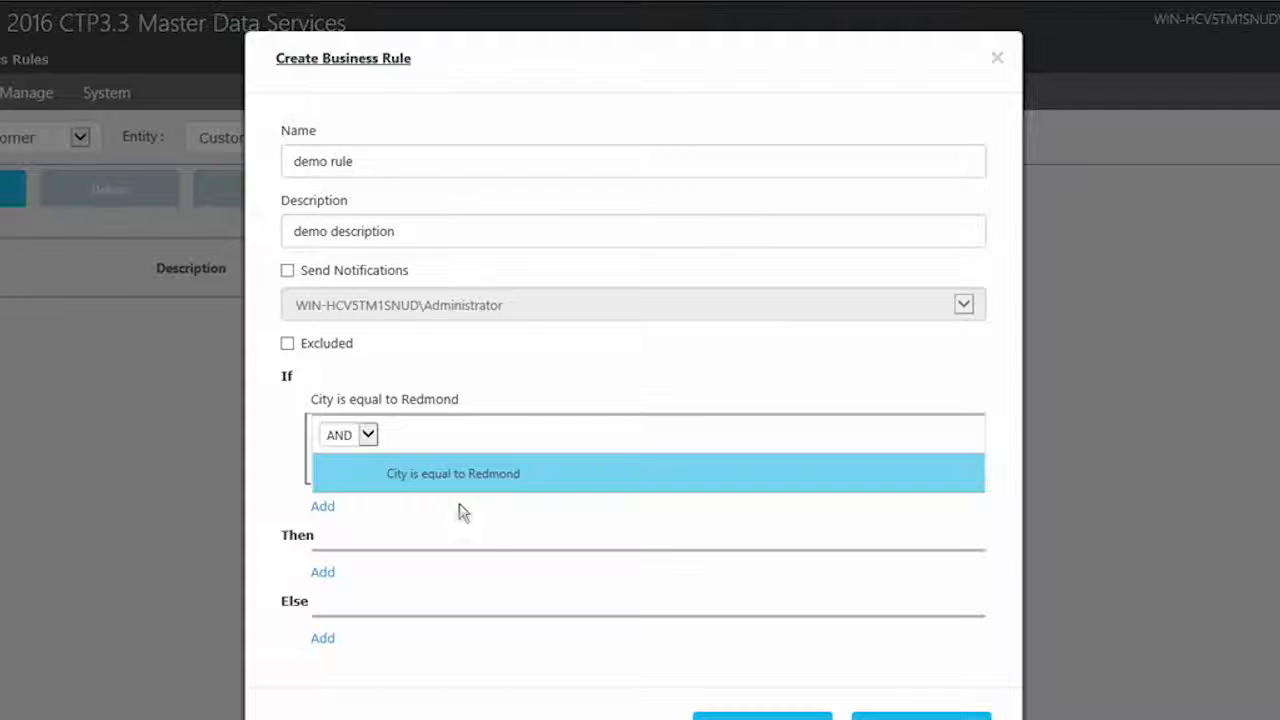
Add a second If condition requiring StateProvince to contain the attribute value WA
{"action": "left_click", "coordinate": [322, 508]}
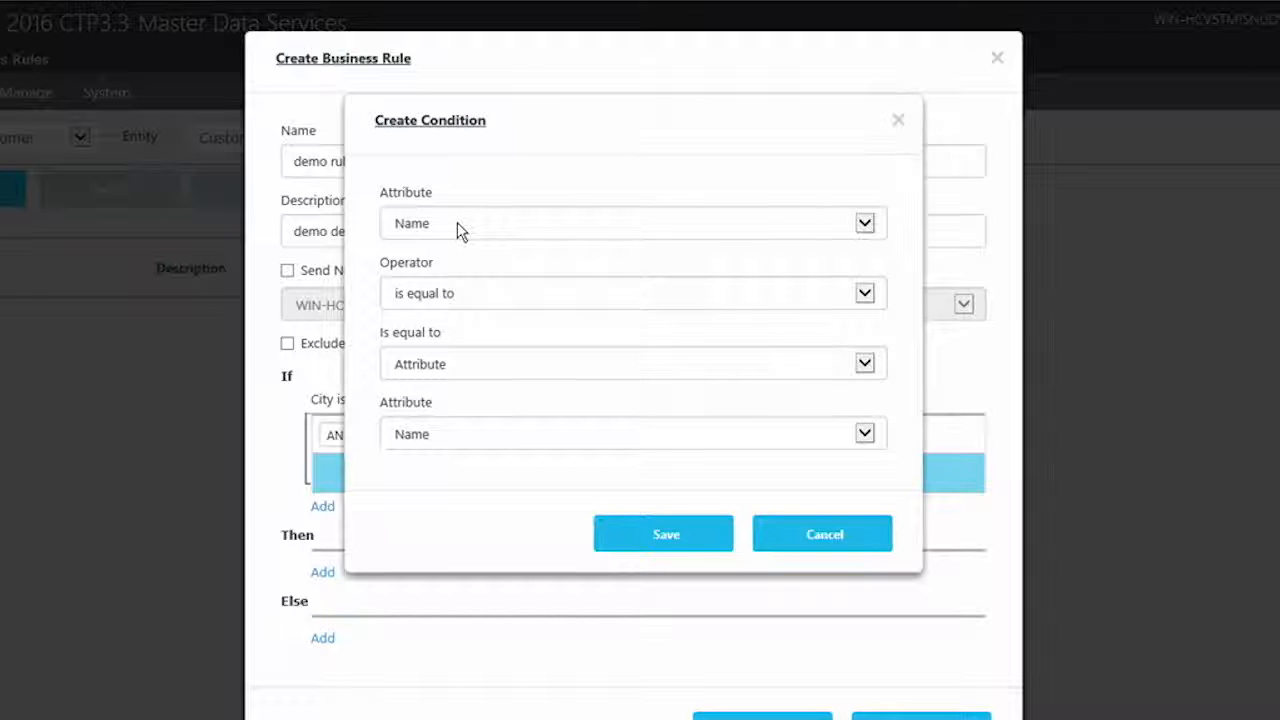
{"action": "left_click", "coordinate": [457, 226]}
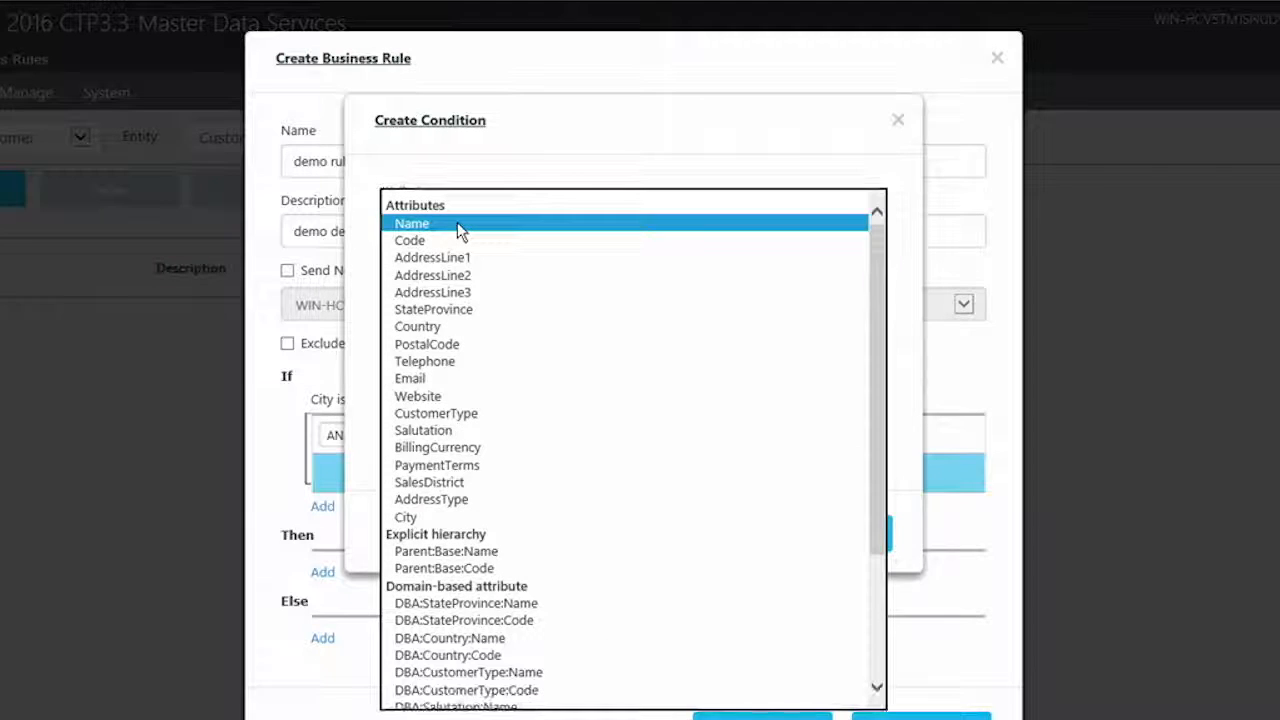
{"action": "left_click", "coordinate": [451, 312]}
{"action": "left_click", "coordinate": [441, 297]}
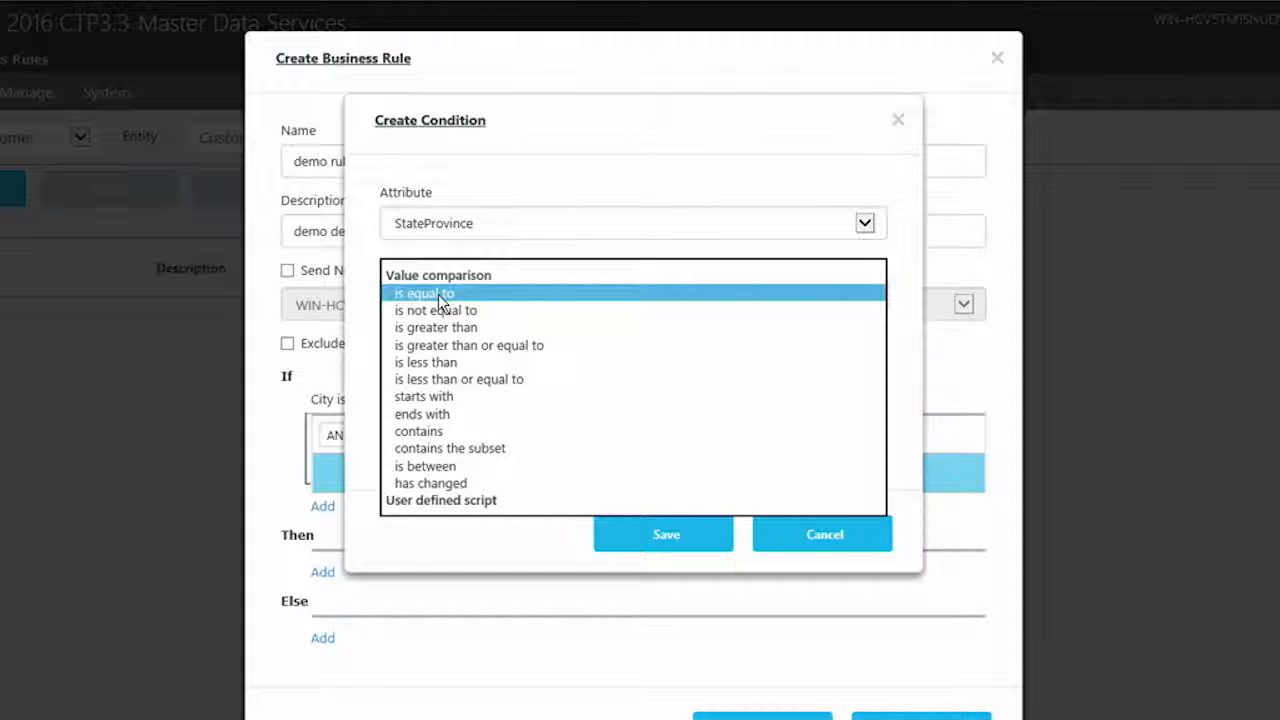
{"action": "left_click", "coordinate": [430, 432]}
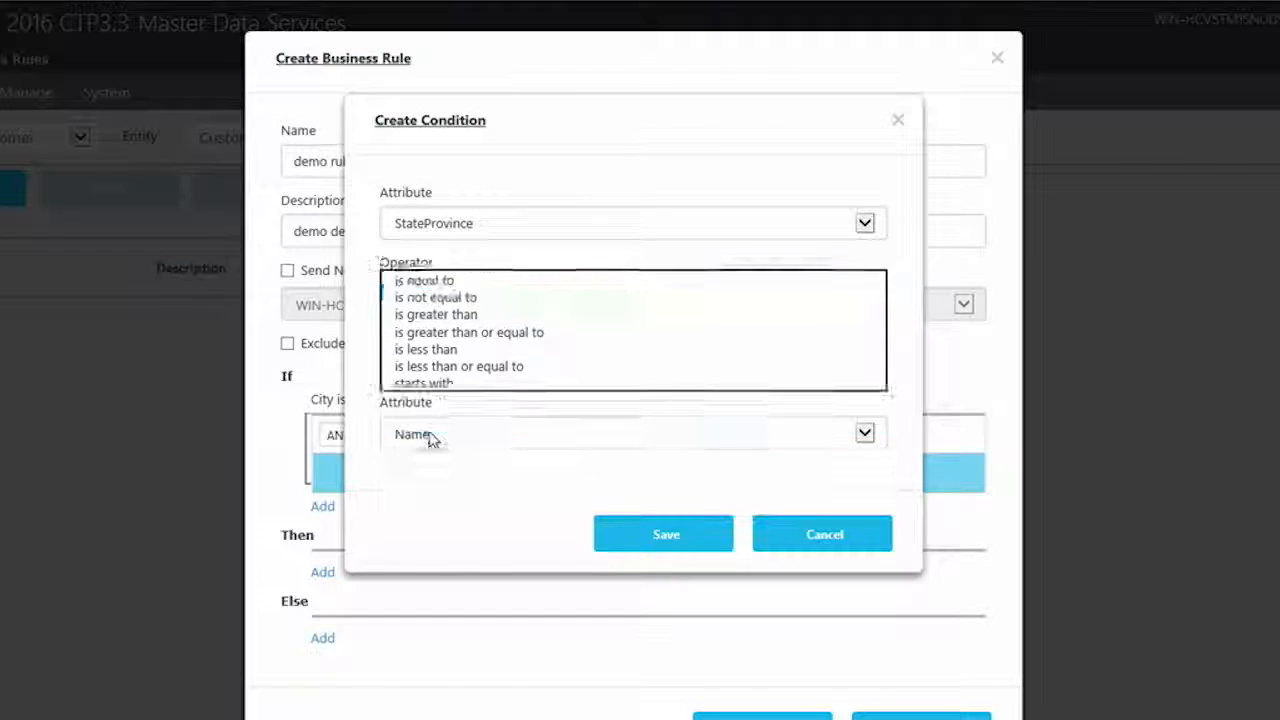
{"action": "left_click", "coordinate": [462, 367]}
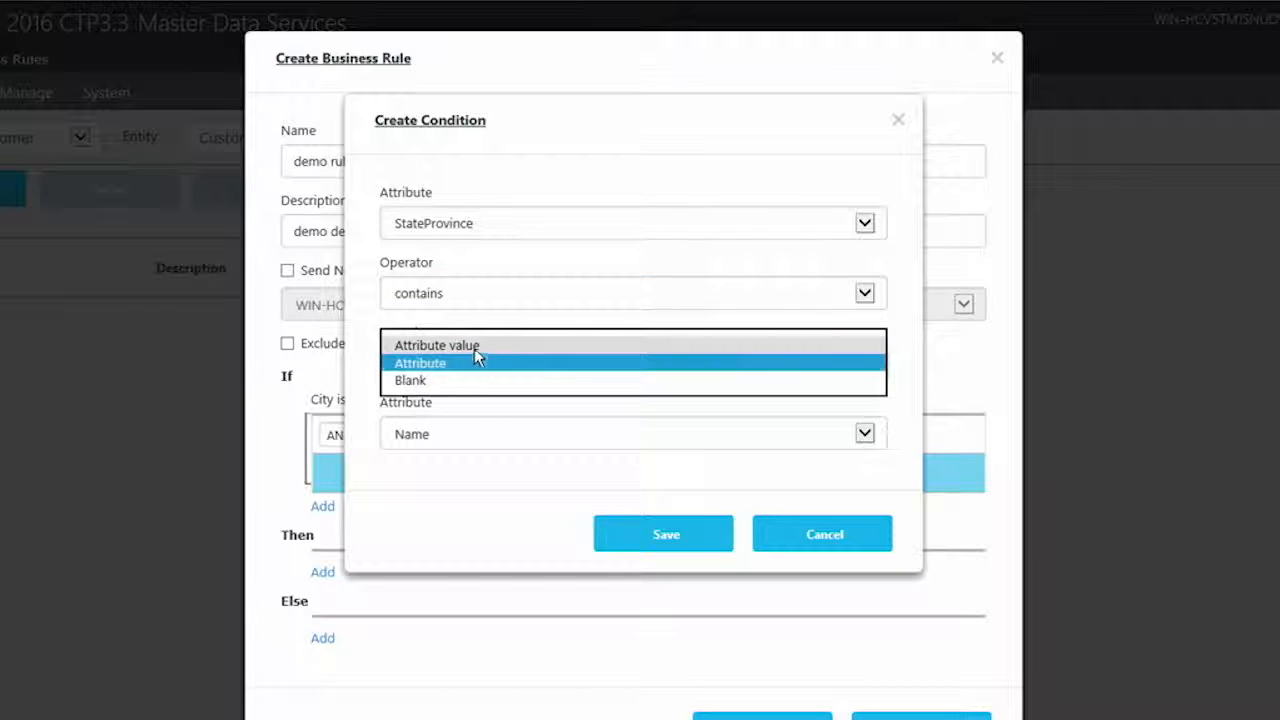
{"action": "left_click", "coordinate": [473, 345]}
{"action": "left_click", "coordinate": [452, 428]}
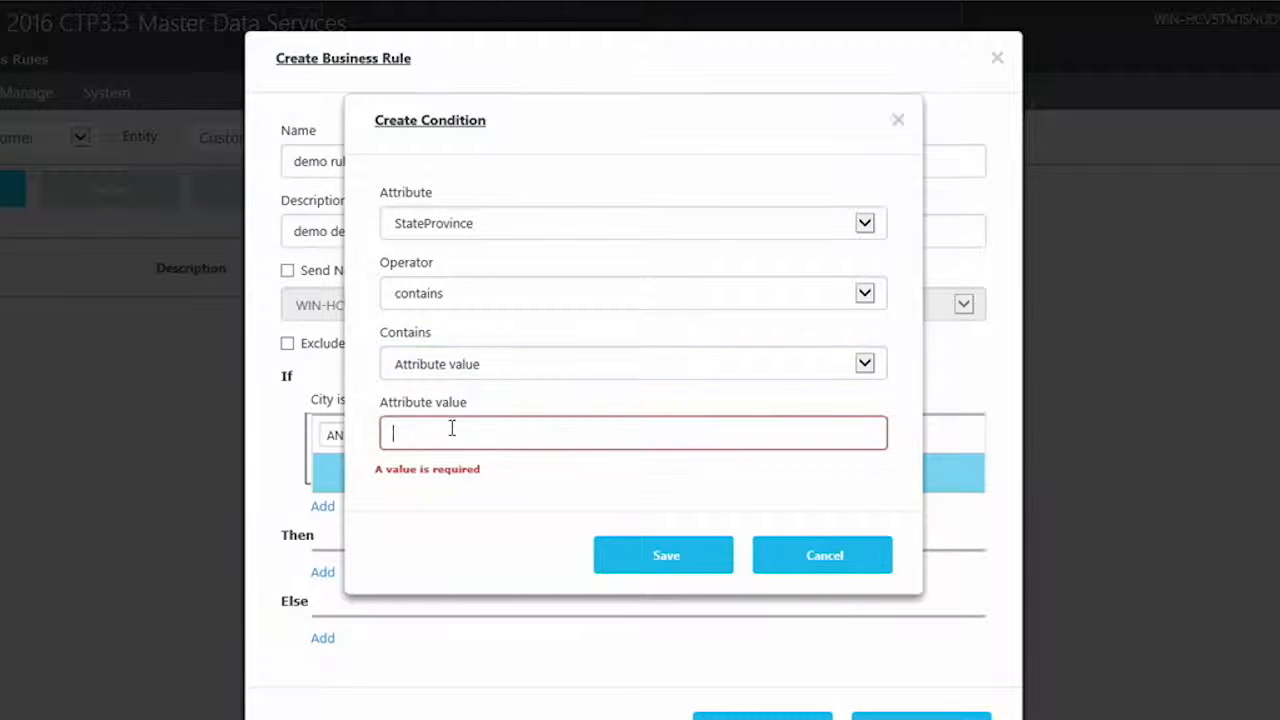
{"action": "type", "text": "WA"}
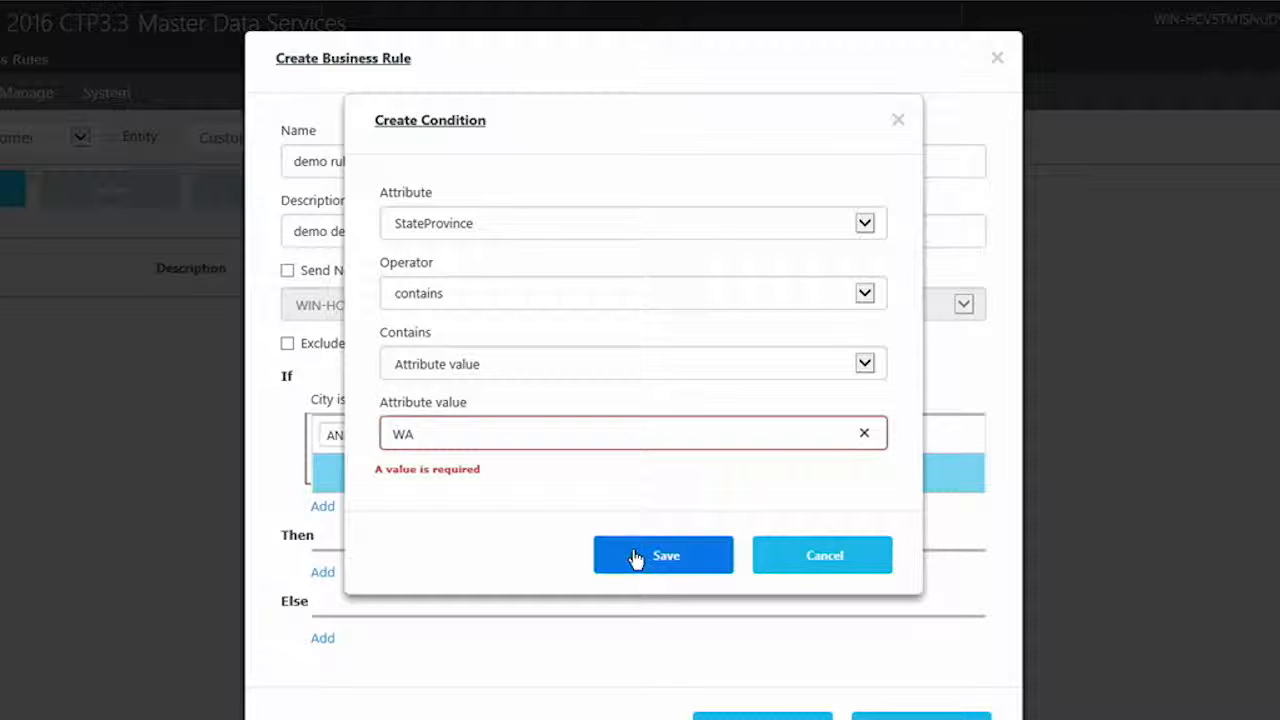
{"action": "left_click", "coordinate": [633, 556]}
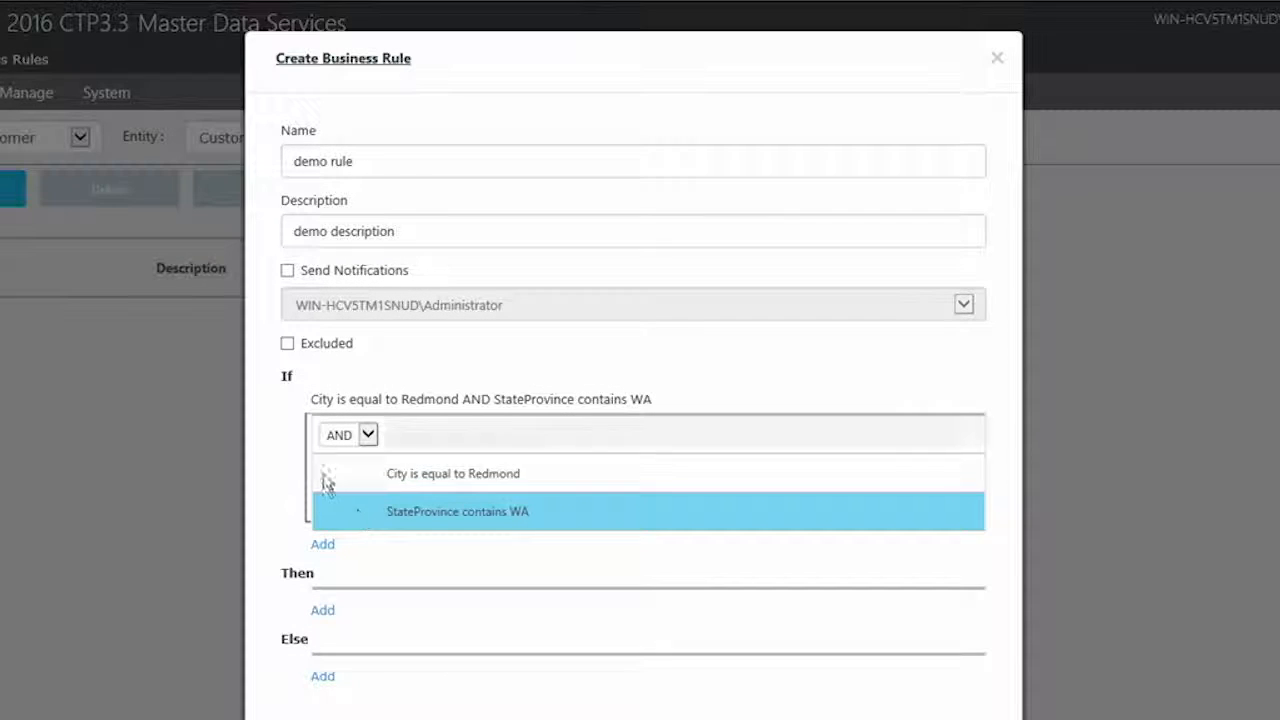
Add a Then action that makes PostalCode equal the attribute value 98052
{"action": "left_click", "coordinate": [321, 614]}
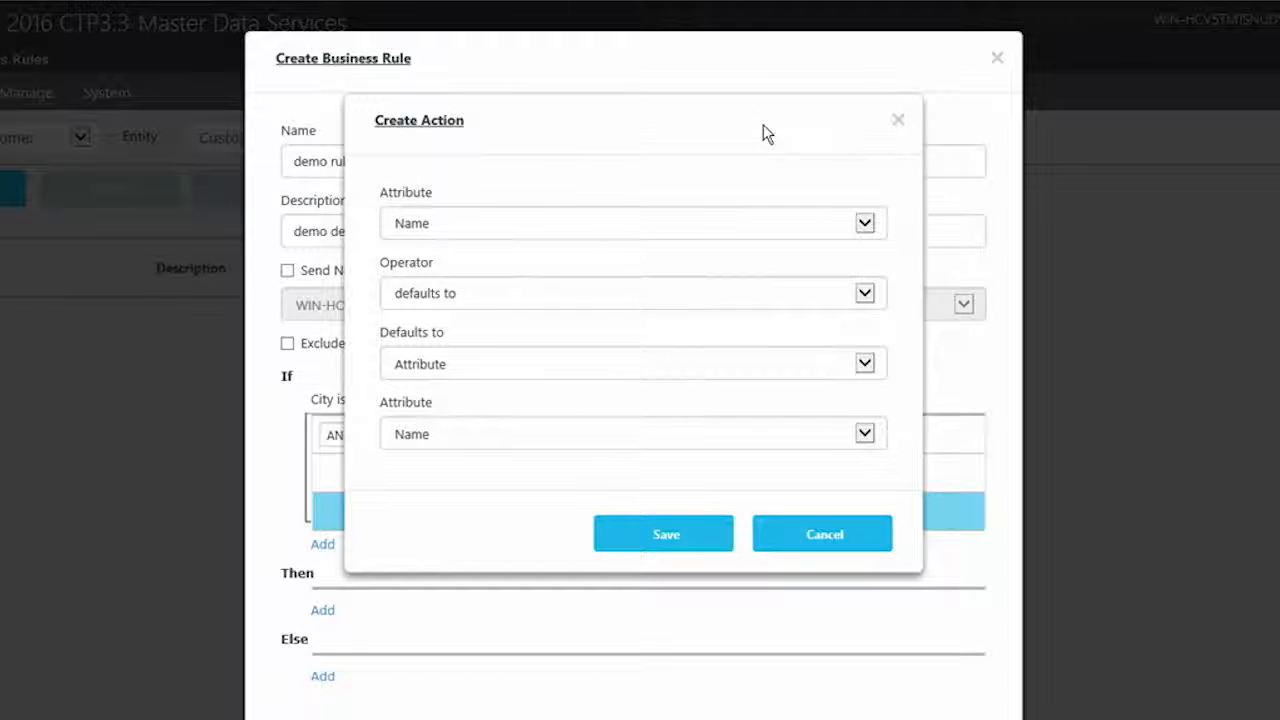
{"action": "left_click", "coordinate": [669, 236]}
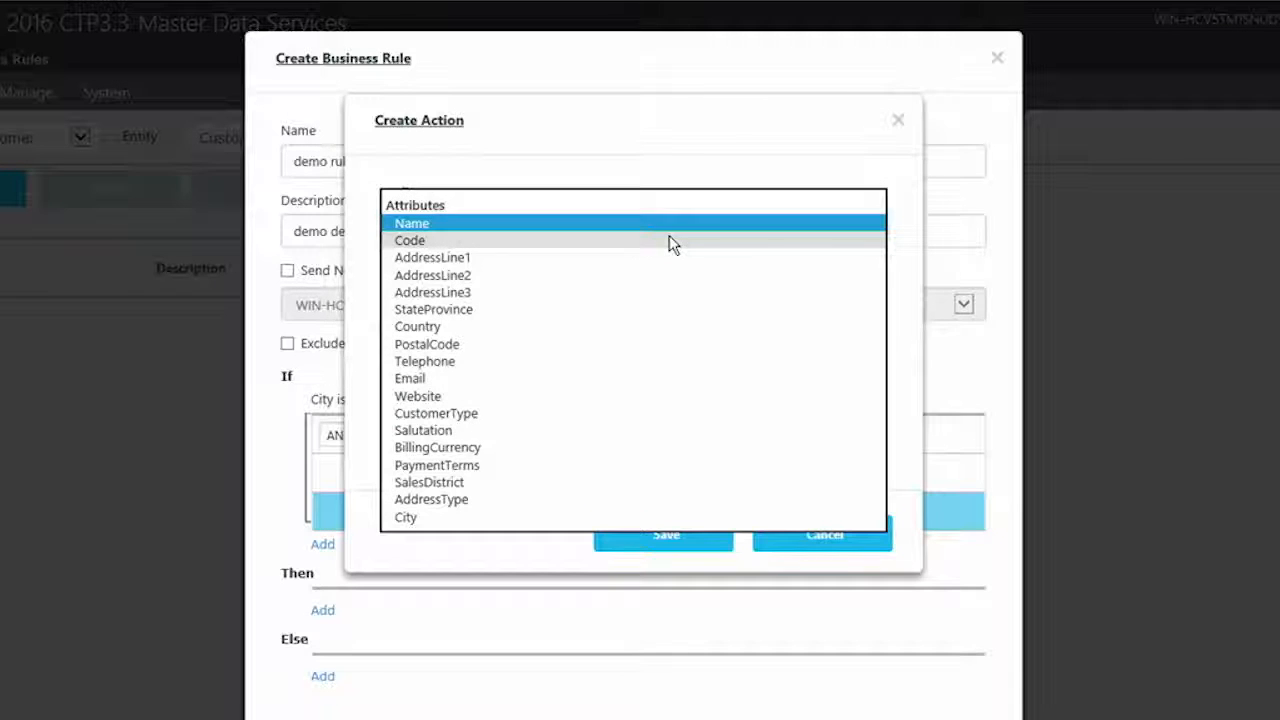
{"action": "left_click", "coordinate": [415, 345]}
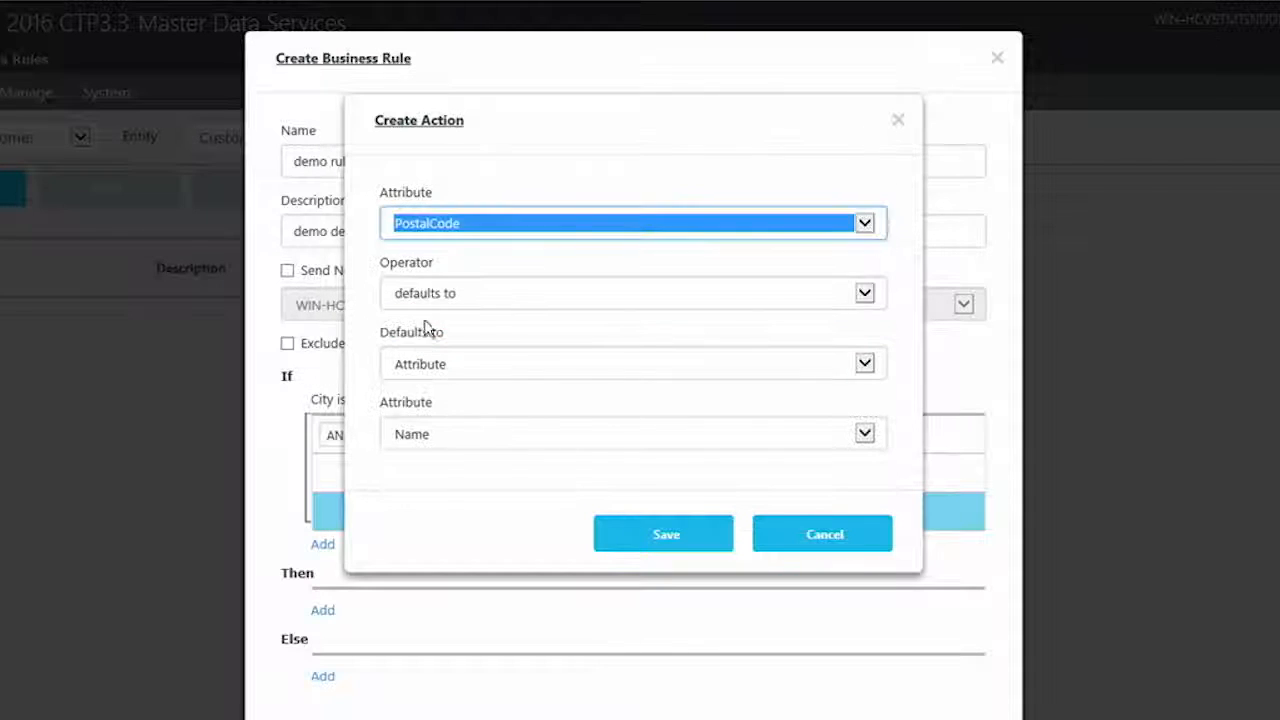
{"action": "left_click", "coordinate": [449, 293]}
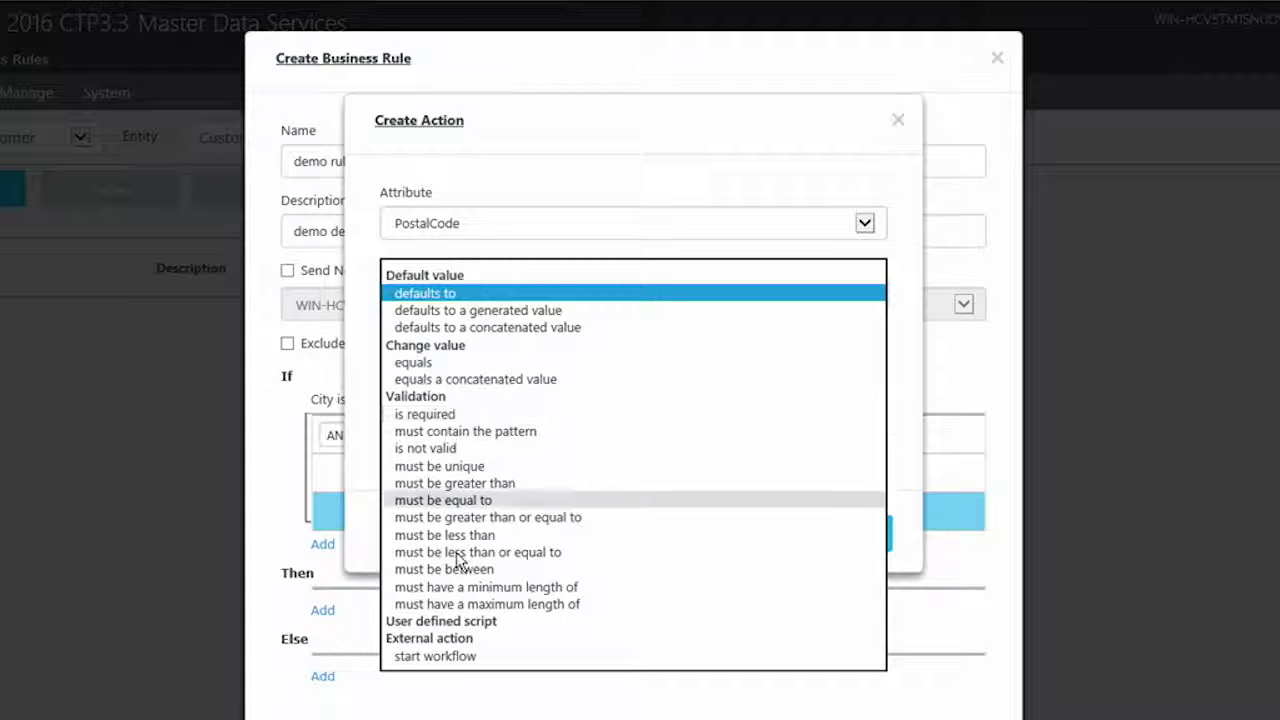
{"action": "left_click", "coordinate": [418, 362]}
{"action": "left_click", "coordinate": [456, 363]}
{"action": "left_click", "coordinate": [456, 345]}
{"action": "left_click", "coordinate": [443, 428]}
{"action": "type", "text": "98052"}
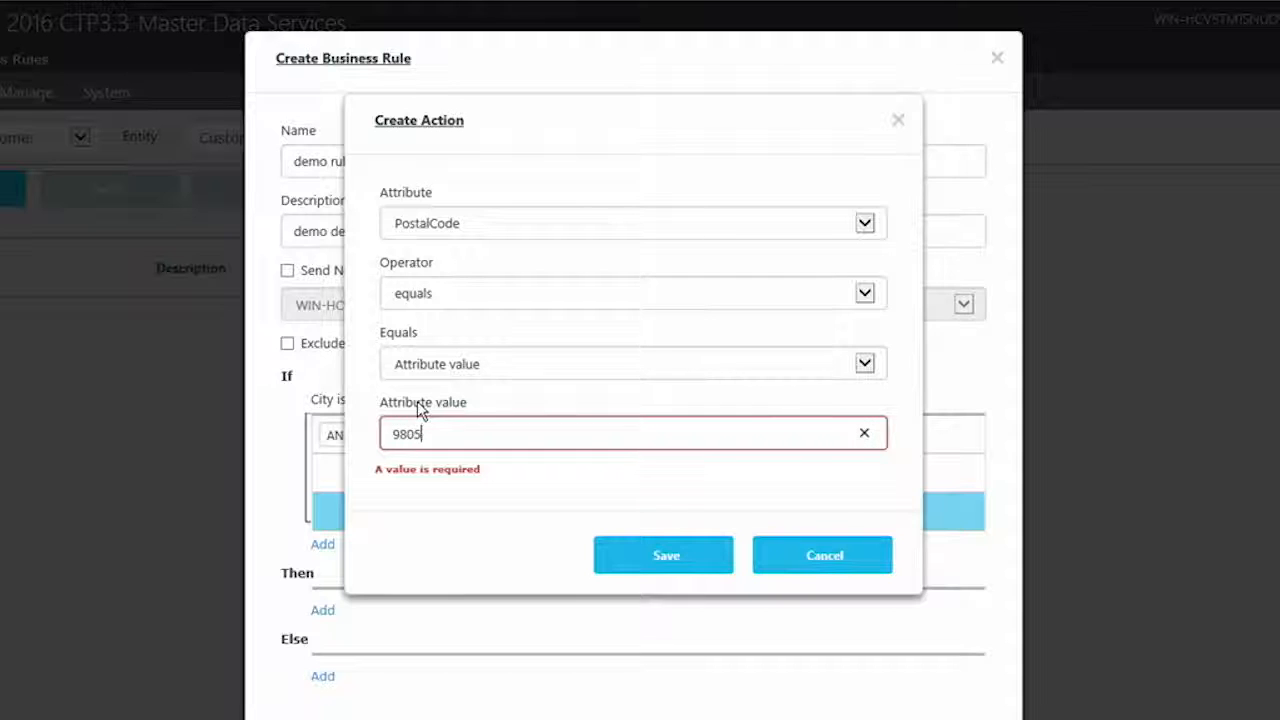
{"action": "left_click", "coordinate": [707, 577]}
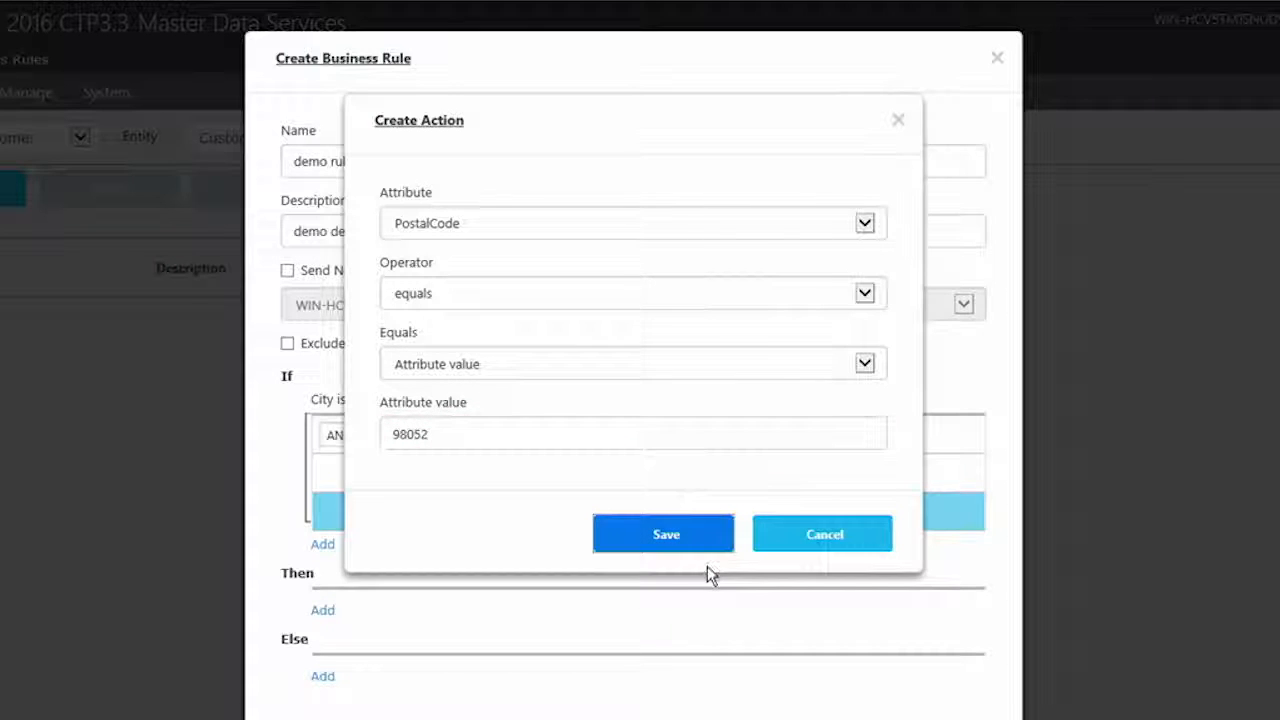
{"action": "left_click", "coordinate": [690, 553]}
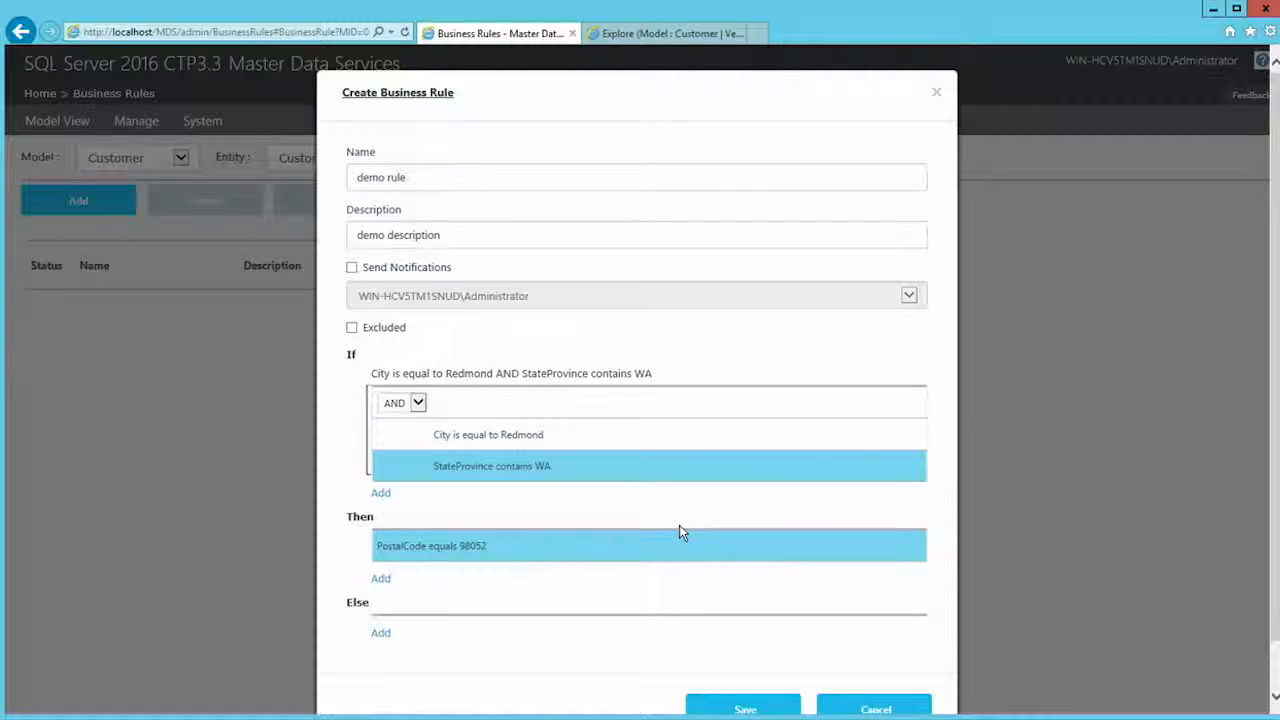
Save the demo rule and publish all business rules of the Customer entity
{"action": "left_click", "coordinate": [745, 709]}
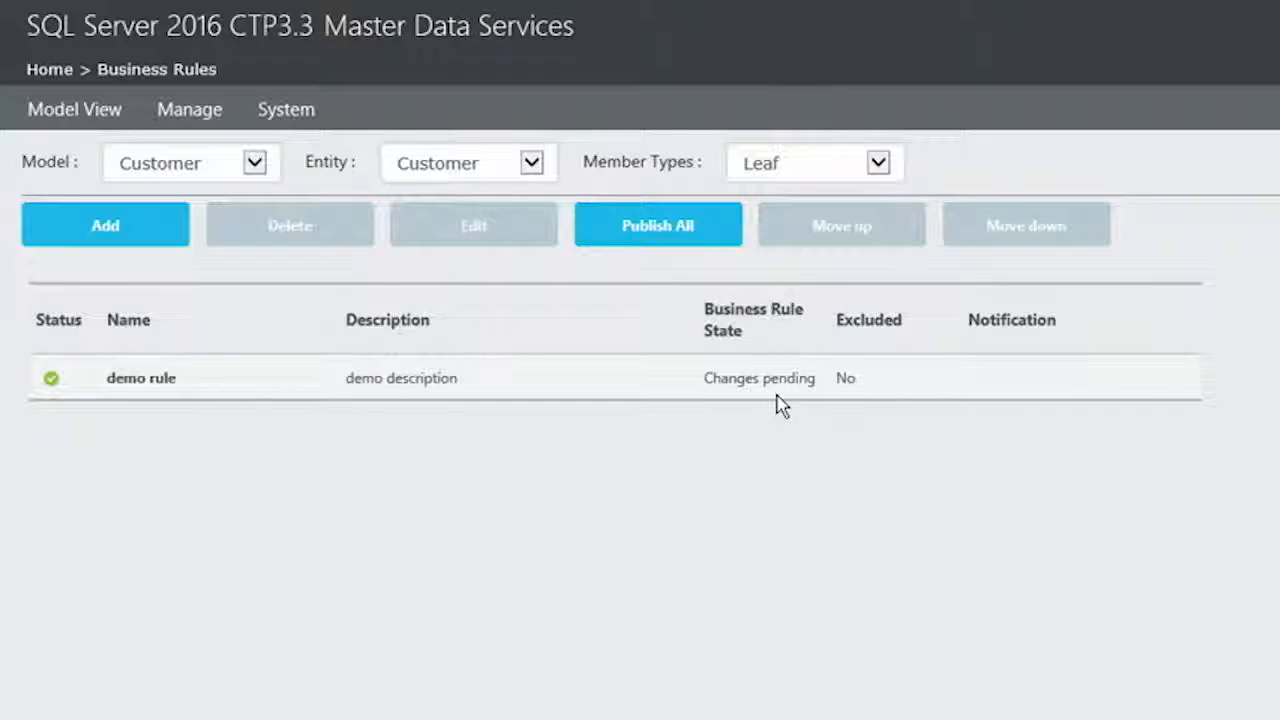
{"action": "left_click", "coordinate": [667, 228]}
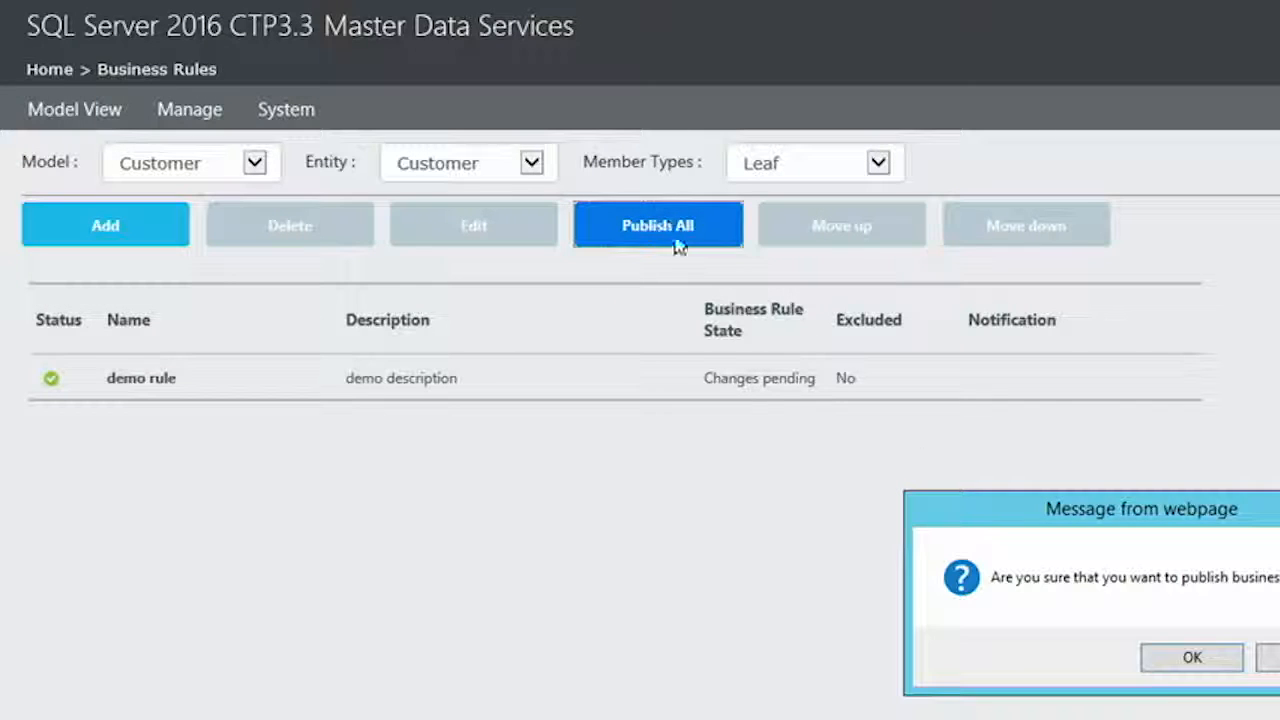
{"action": "left_click", "coordinate": [1205, 667]}
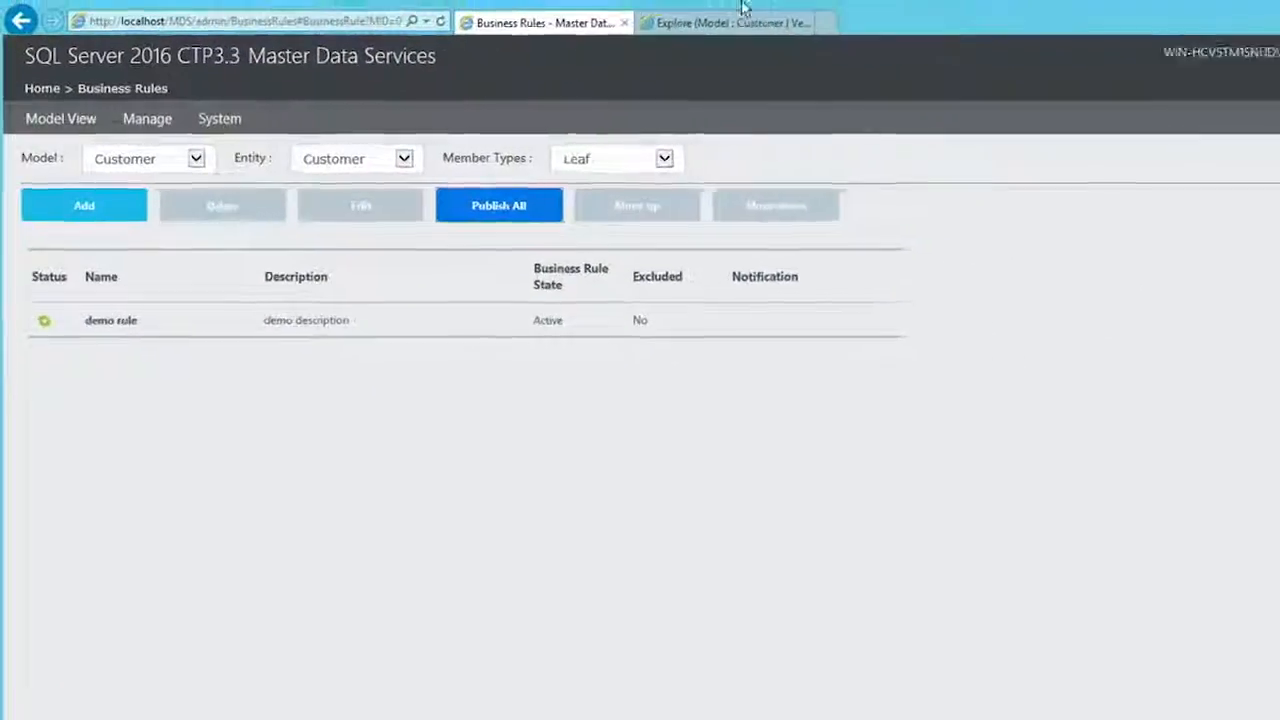
Add a member to the Customer entity named "demo store", entering its member code and the city Redmond
{"action": "left_click", "coordinate": [733, 22]}
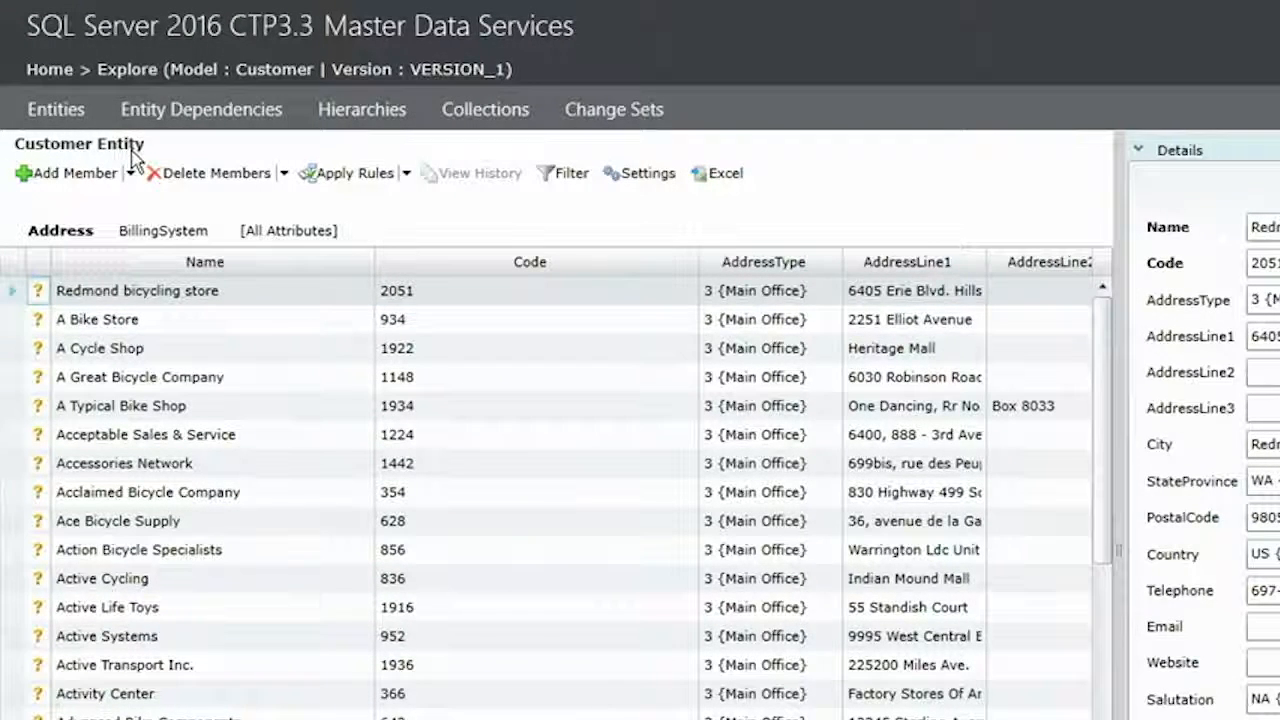
{"action": "left_click", "coordinate": [60, 178]}
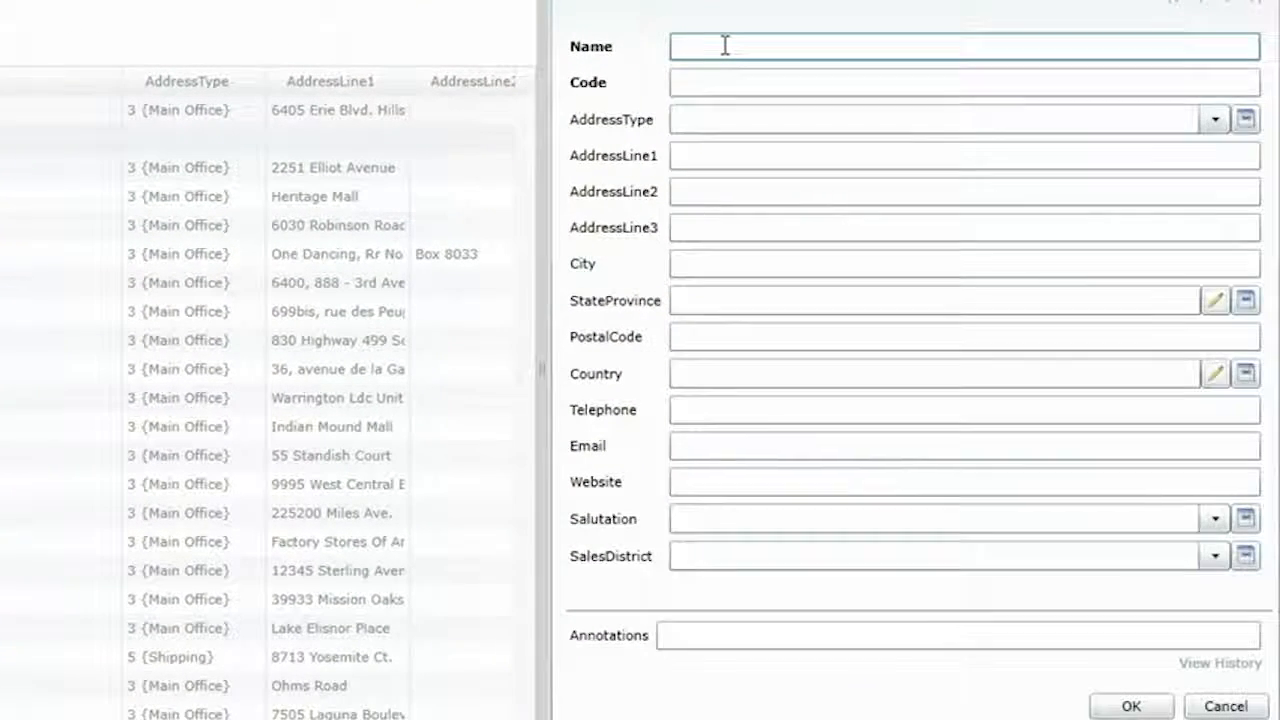
{"action": "type", "text": "demo store"}
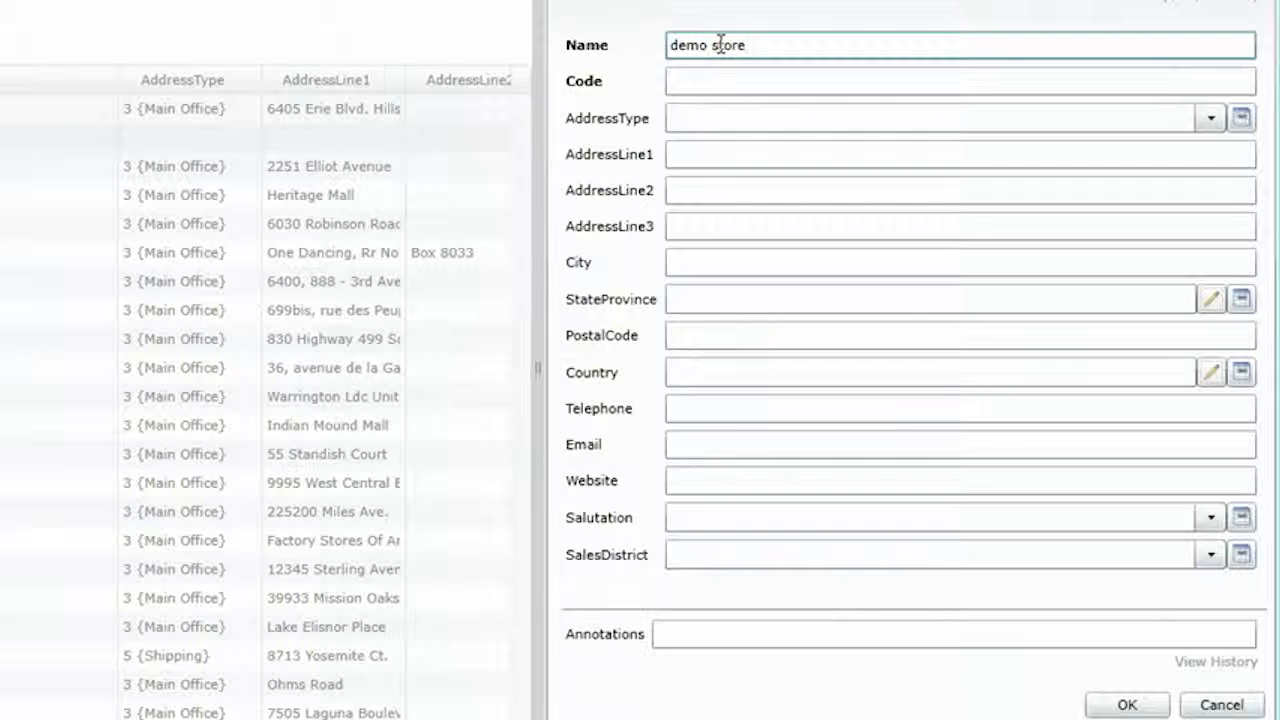
{"action": "left_click", "coordinate": [708, 80]}
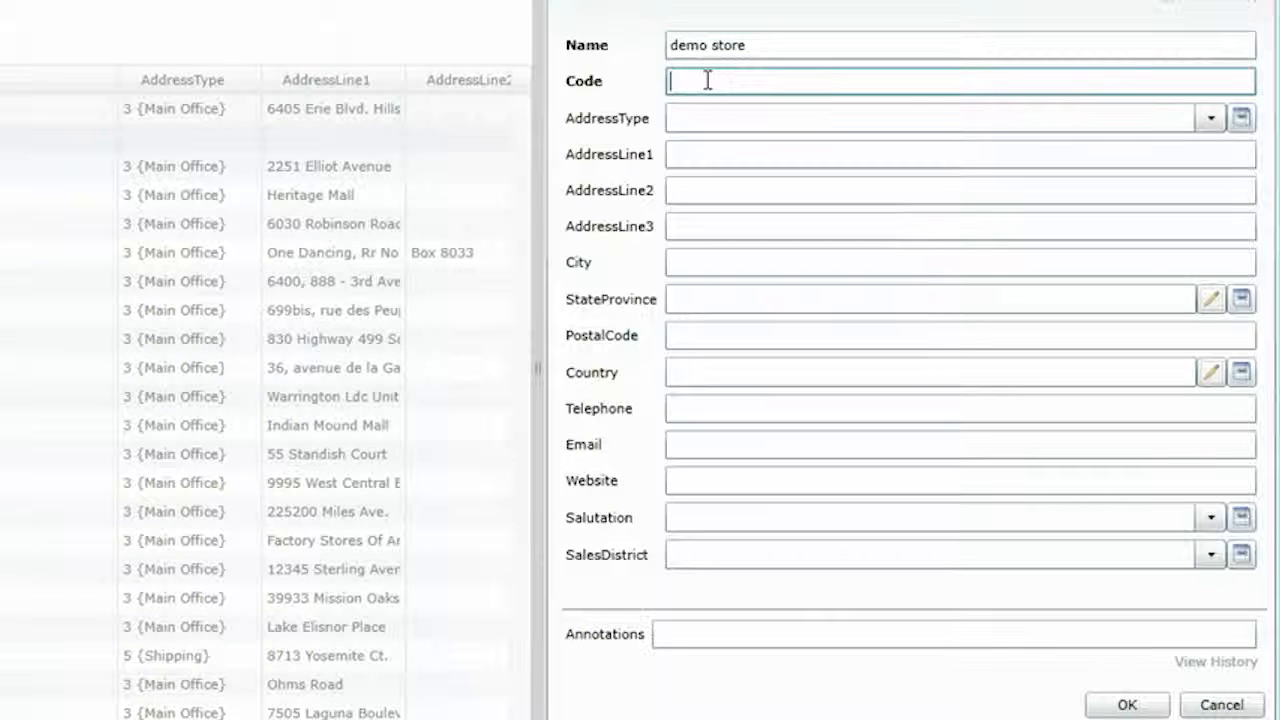
{"action": "type", "text": "10001"}
{"action": "left_click", "coordinate": [715, 262]}
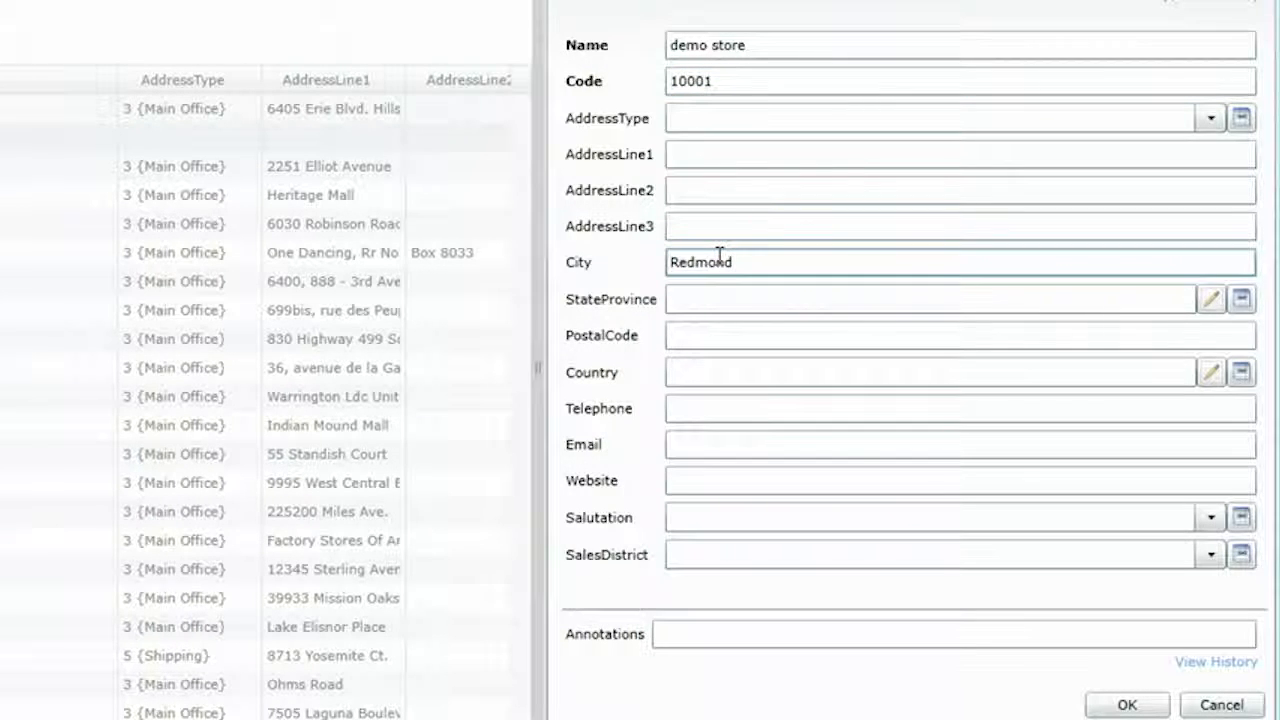
{"action": "left_click", "coordinate": [768, 339]}
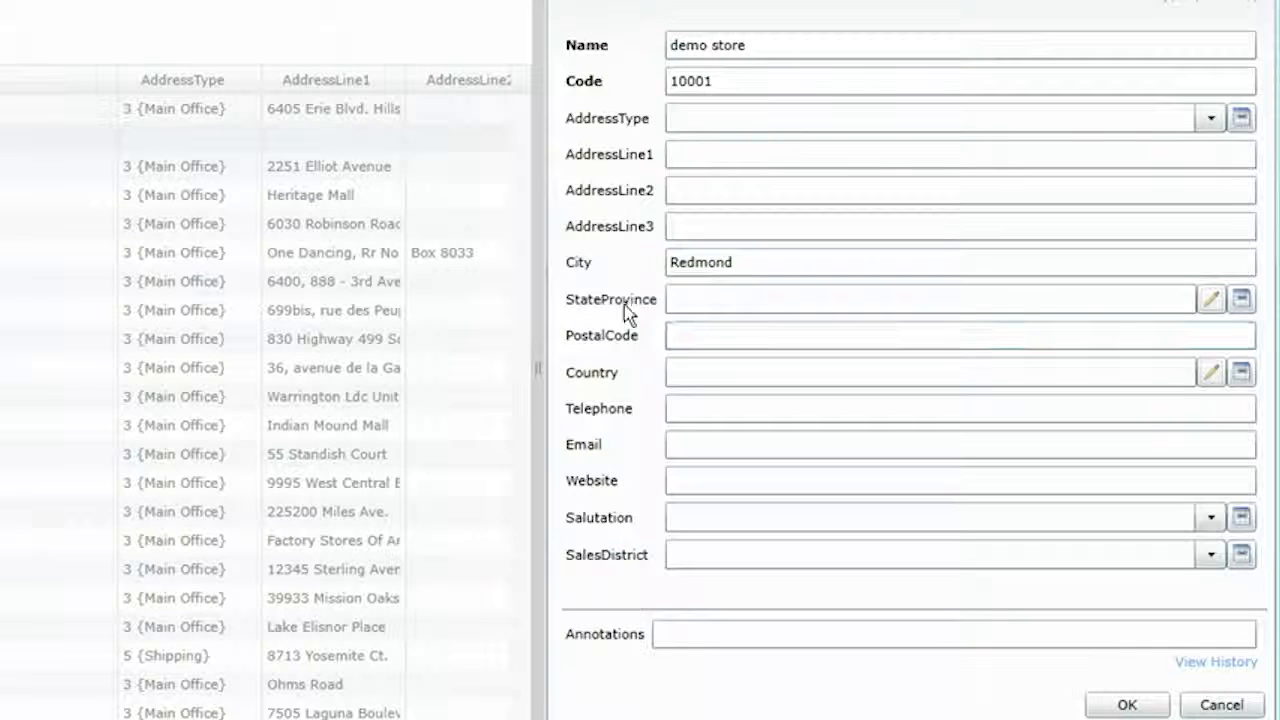
Set the new member's StateProvince to WA {Washington}, filtering the values by Code is equal to WA, and save the member
{"action": "left_click", "coordinate": [1208, 302]}
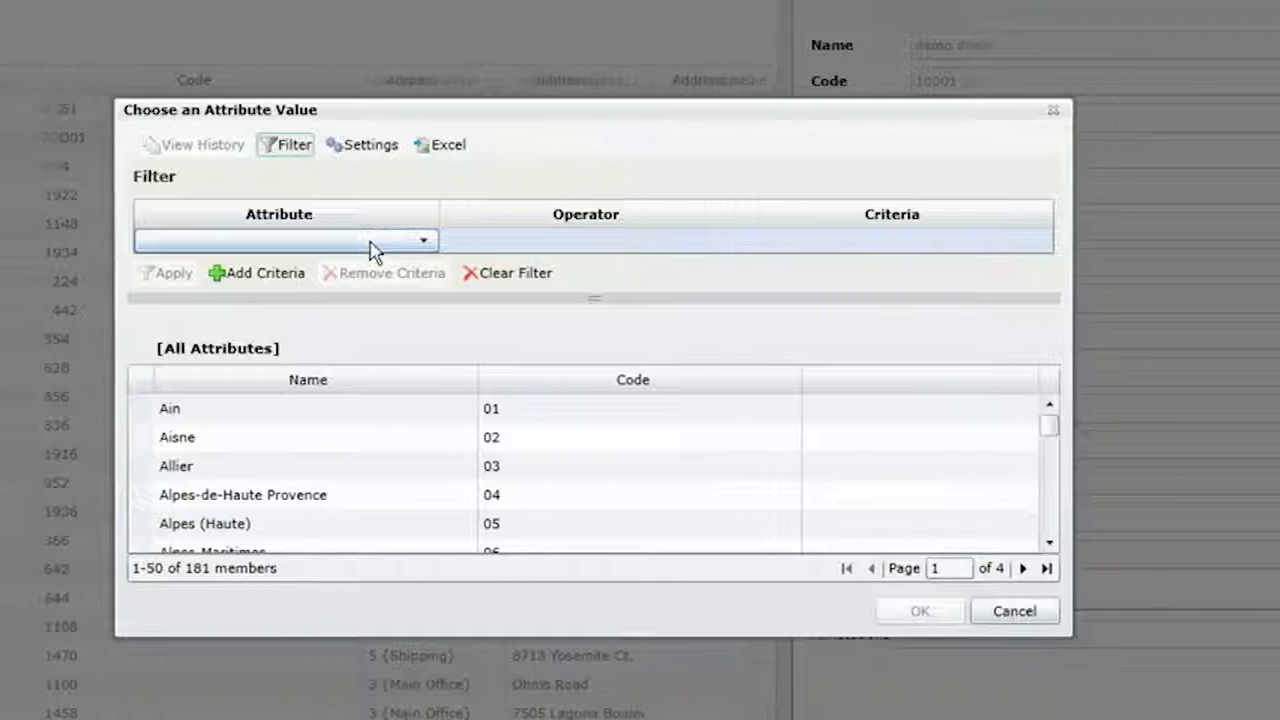
{"action": "left_click", "coordinate": [370, 250]}
{"action": "left_click", "coordinate": [273, 303]}
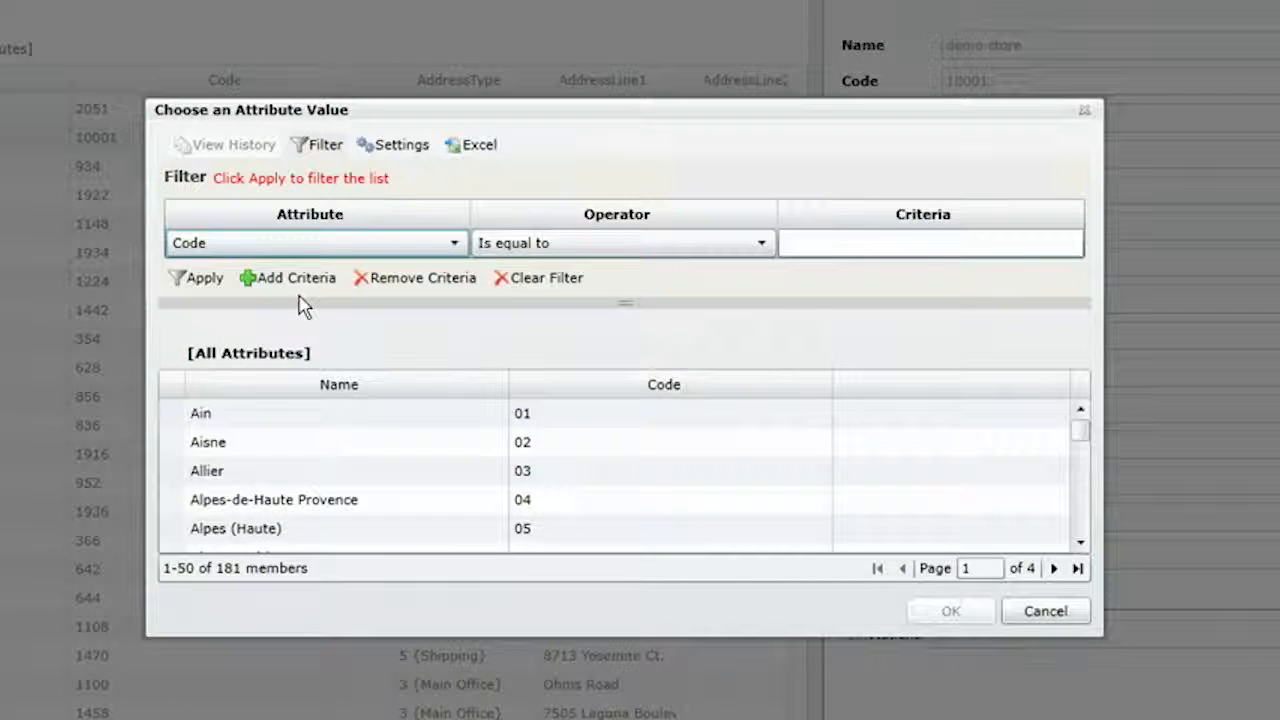
{"action": "left_click", "coordinate": [855, 243]}
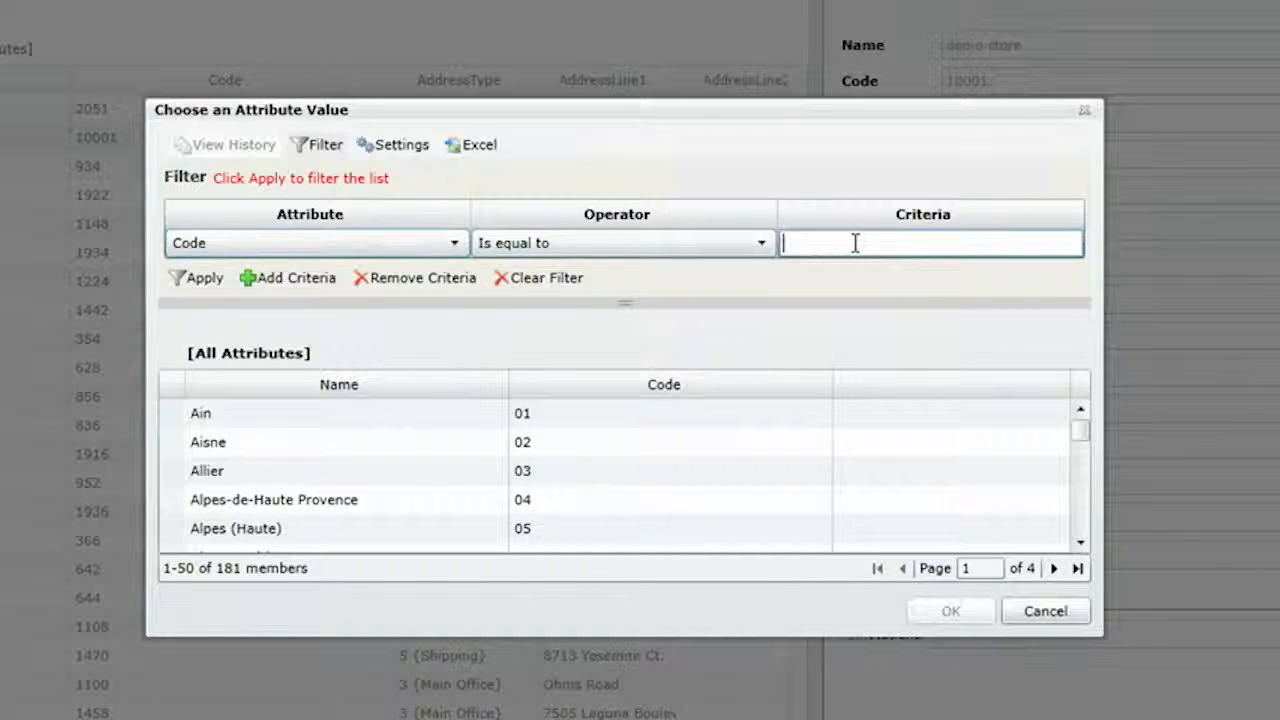
{"action": "type", "text": "WA"}
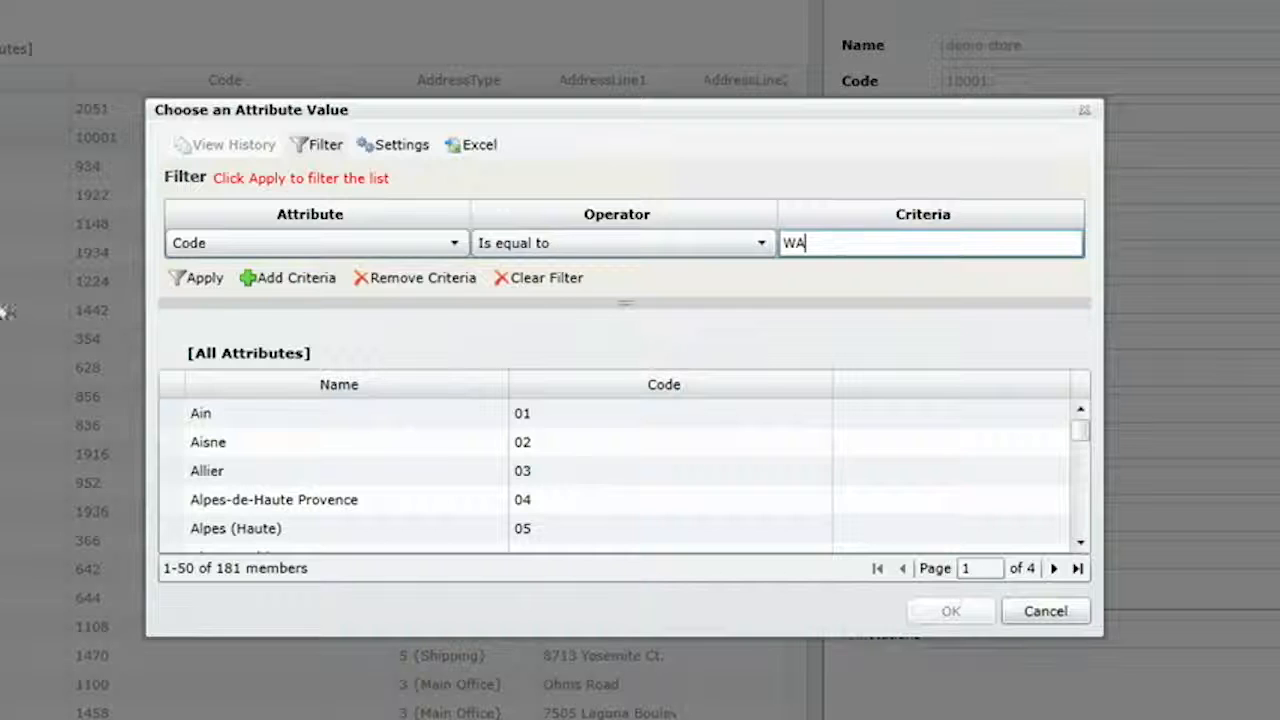
{"action": "left_click", "coordinate": [192, 280]}
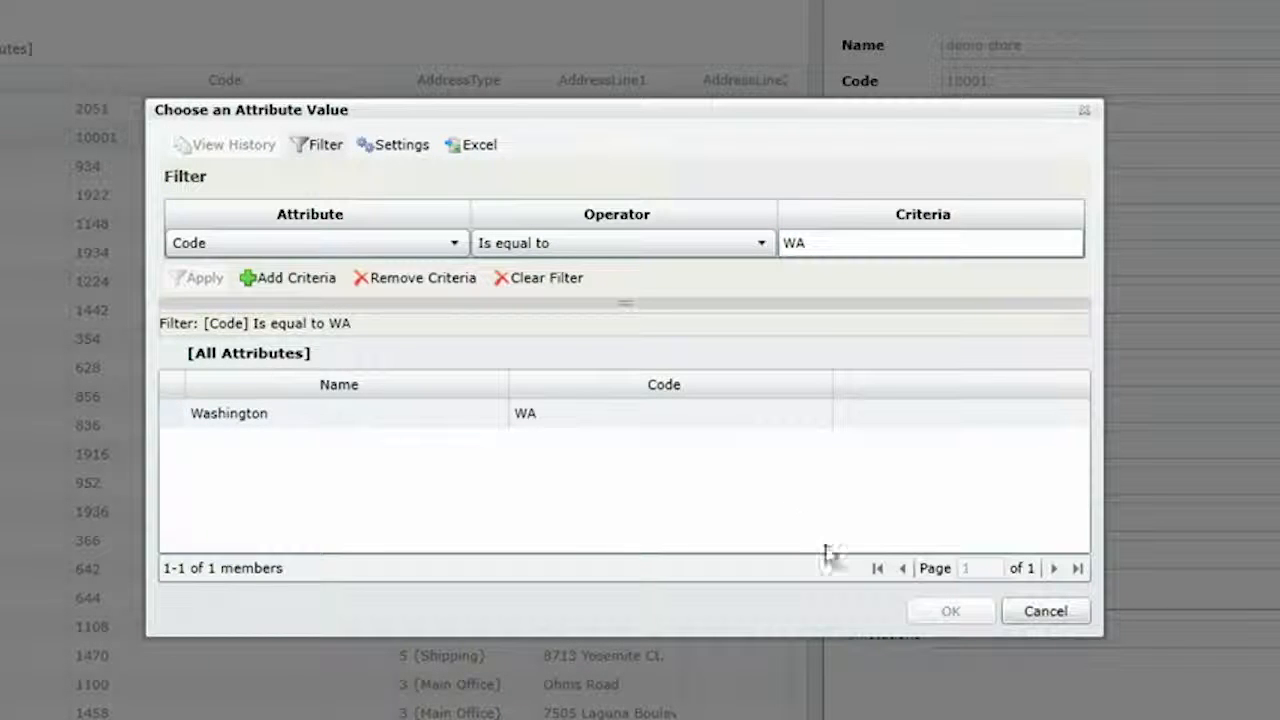
{"action": "left_click", "coordinate": [229, 415]}
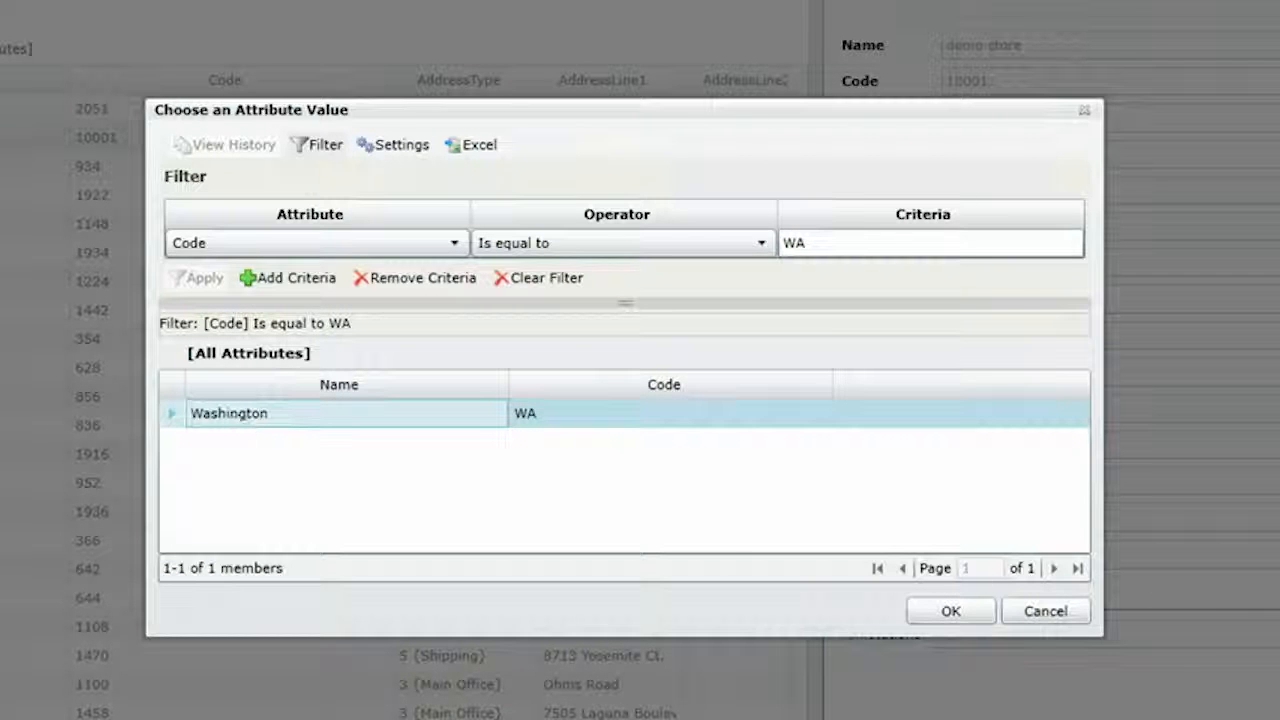
{"action": "left_click", "coordinate": [951, 611]}
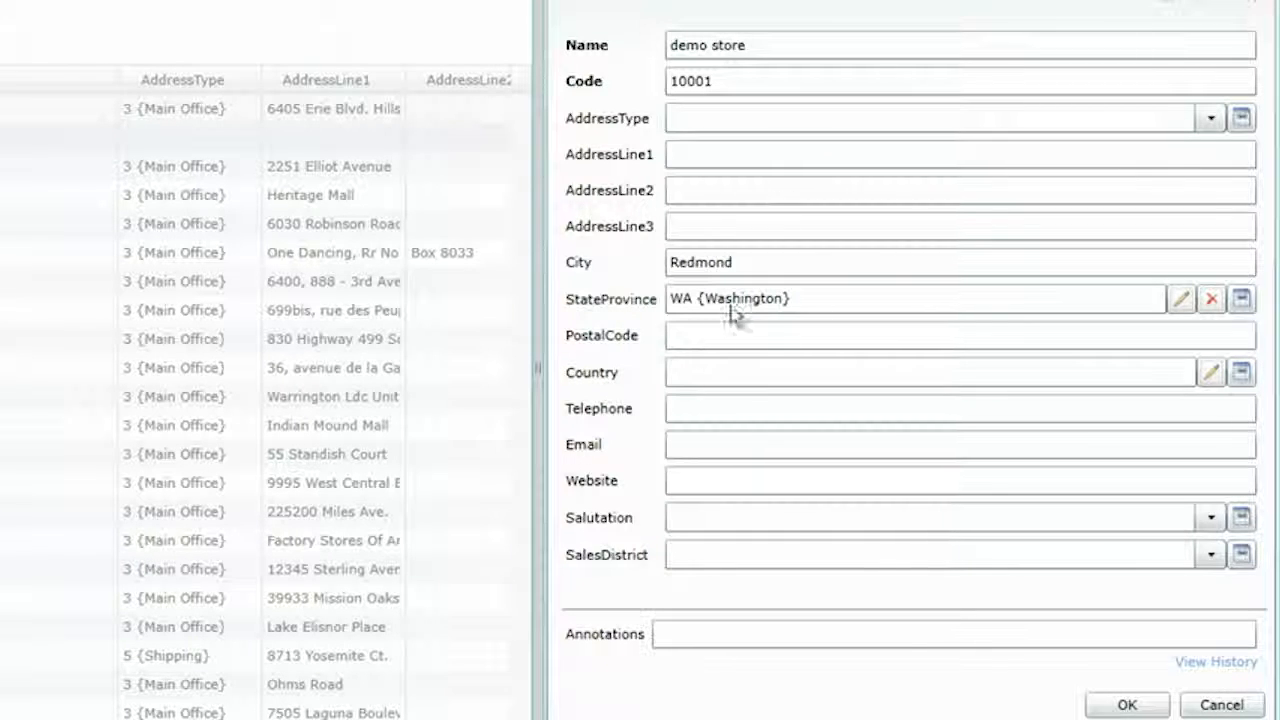
{"action": "left_click", "coordinate": [1128, 706]}
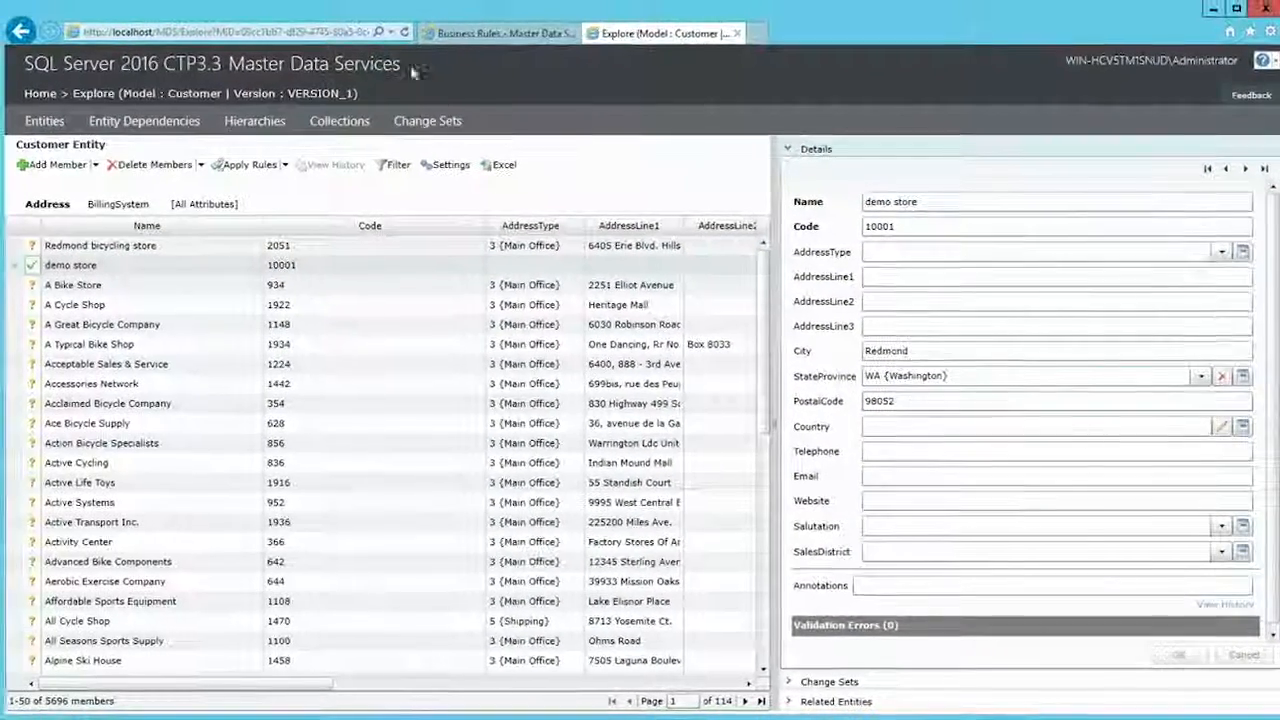
Return to the business rules and open the demo rule for editing
{"action": "left_click", "coordinate": [470, 12]}
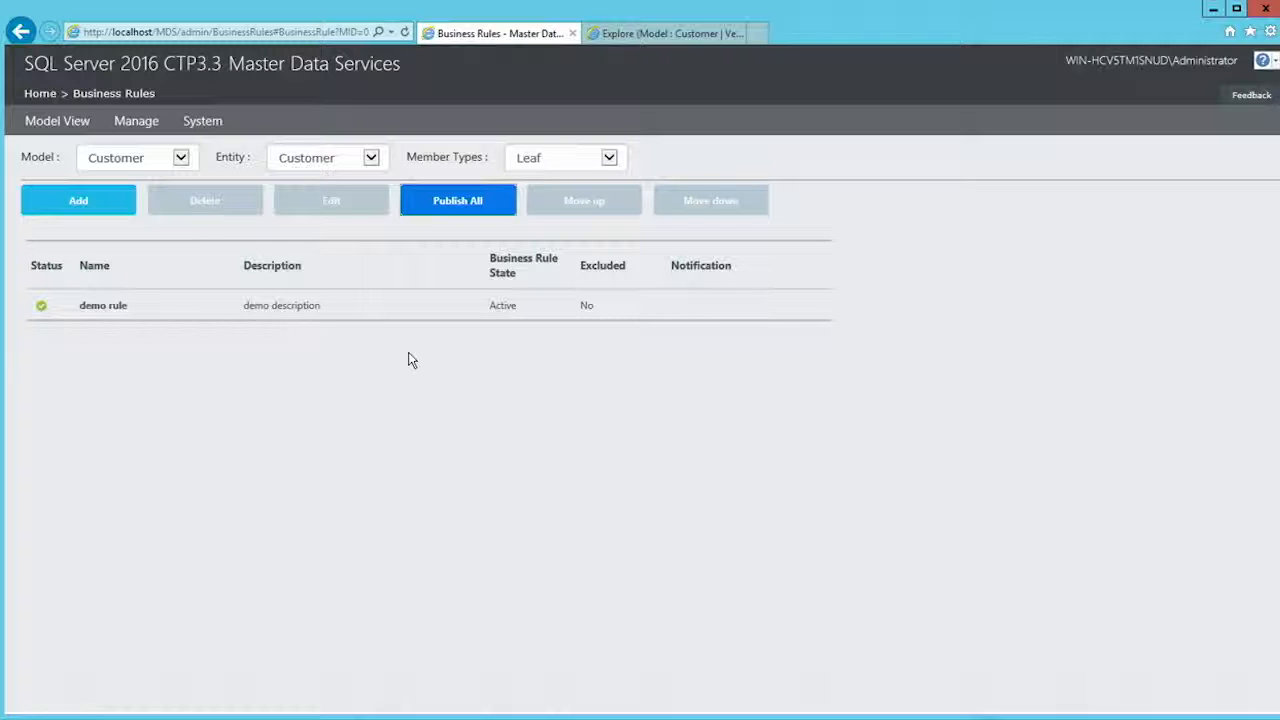
{"action": "left_click", "coordinate": [371, 311]}
{"action": "left_click", "coordinate": [334, 205]}
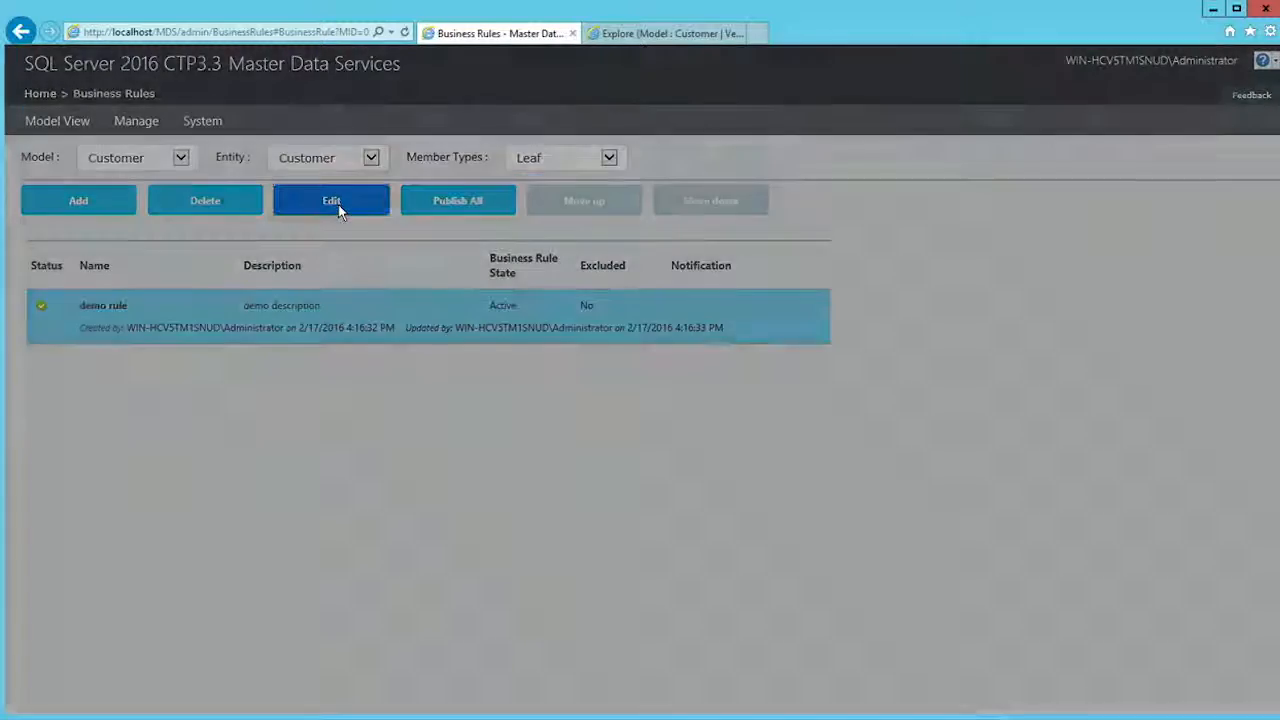